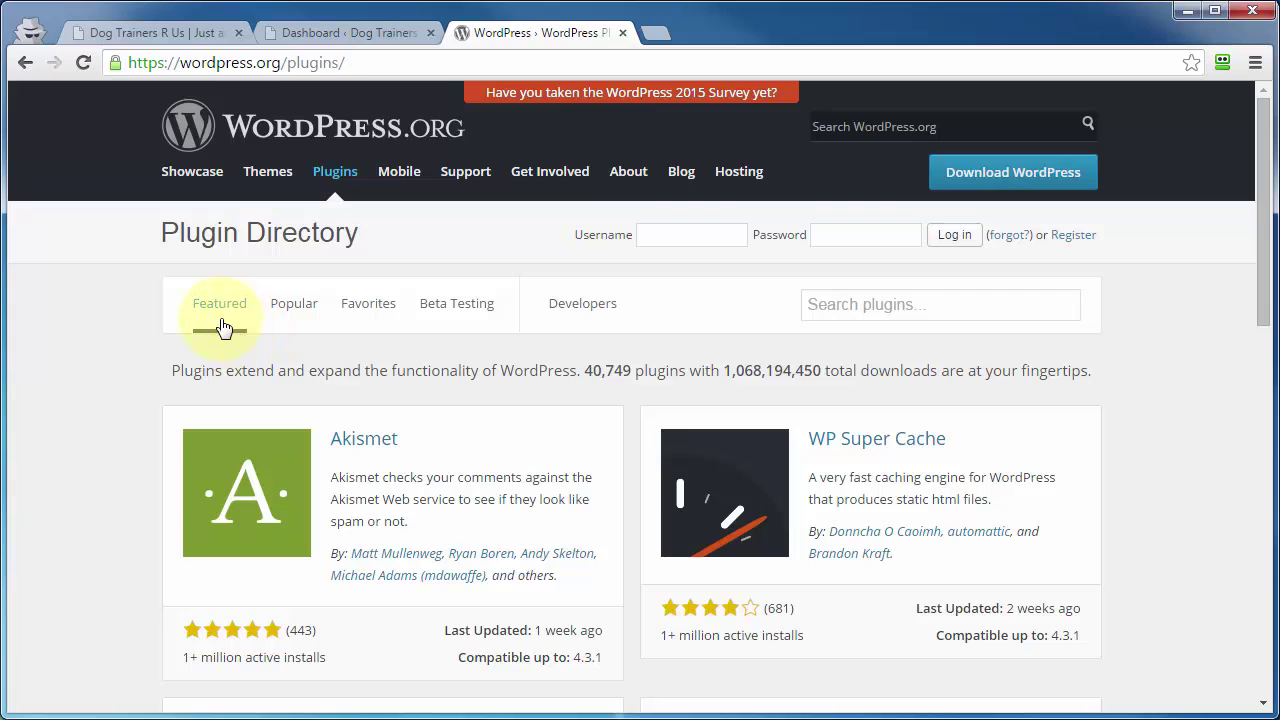
# Step: Browse the Featured, Popular and Favorites plugin listings in the WordPress.org directory, ending on Popular
pyautogui.scroll(-5, 222, 326)
pyautogui.scroll(5, 190, 315)
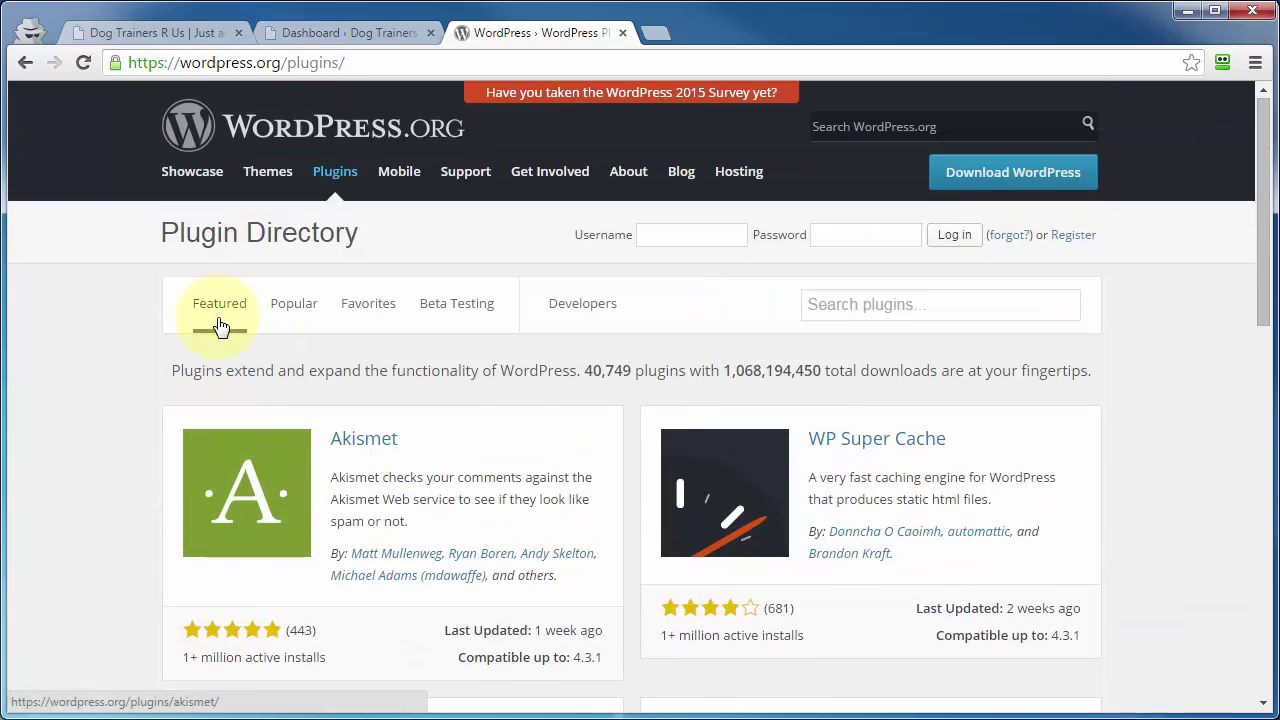
pyautogui.click(291, 316)
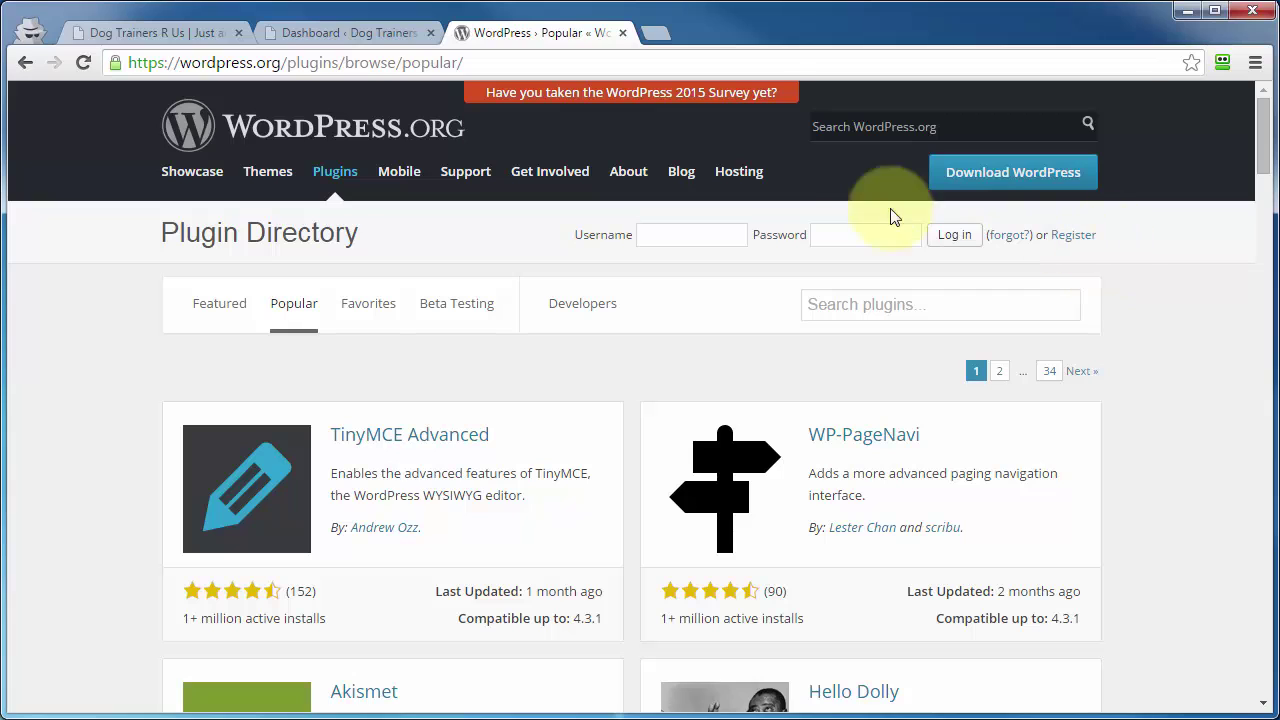
pyautogui.click(366, 318)
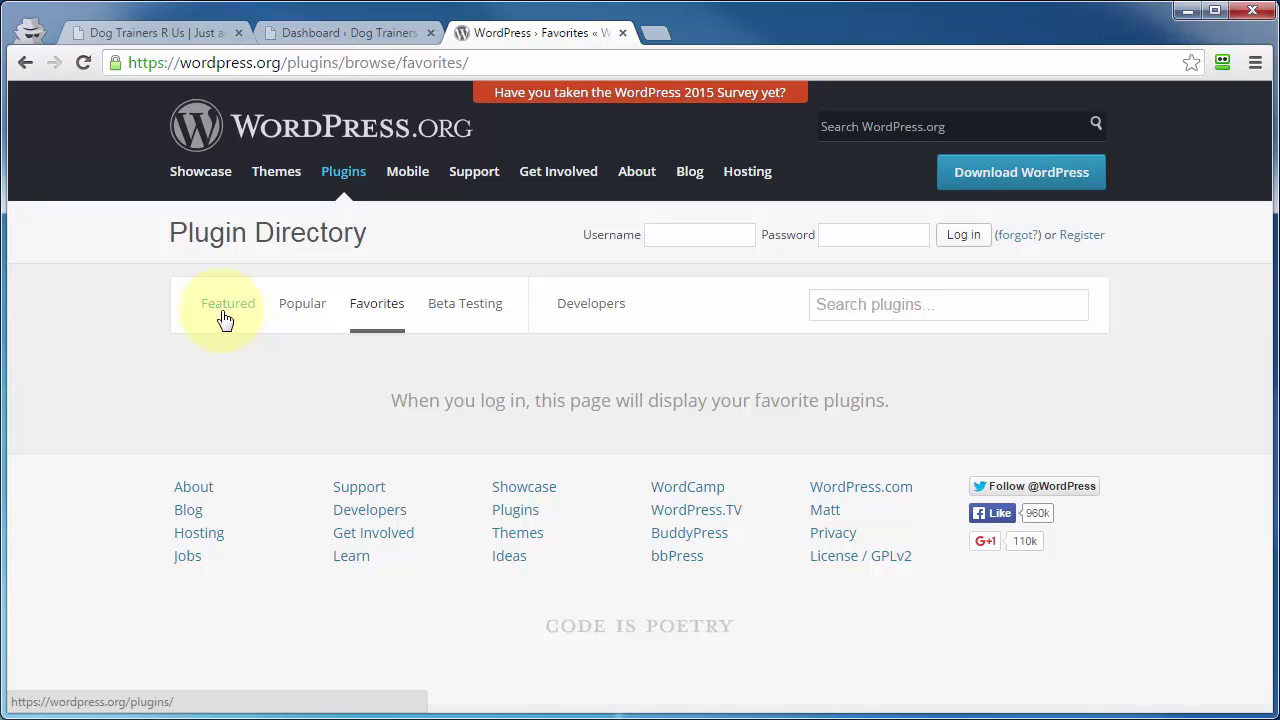
pyautogui.click(301, 308)
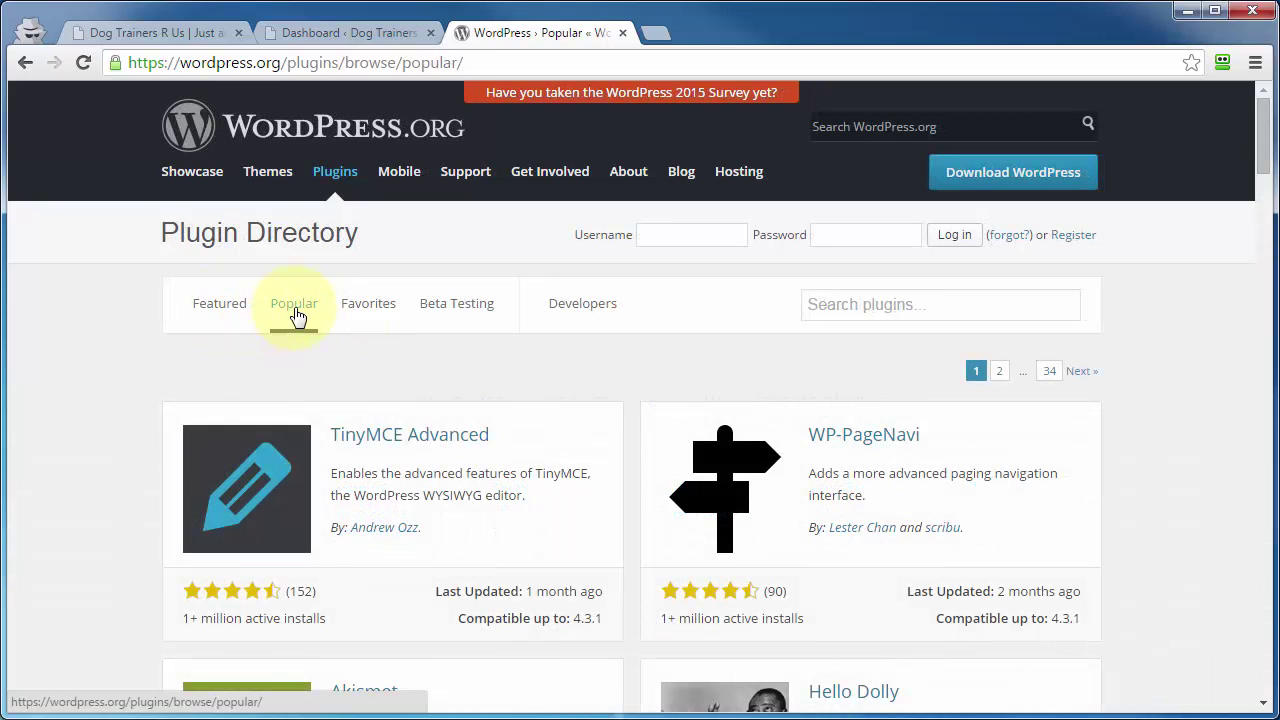
# Step: Open the Akismet page from the popular plugins and review its description, requirements, active installs and ratings
pyautogui.scroll(-3, 420, 413)
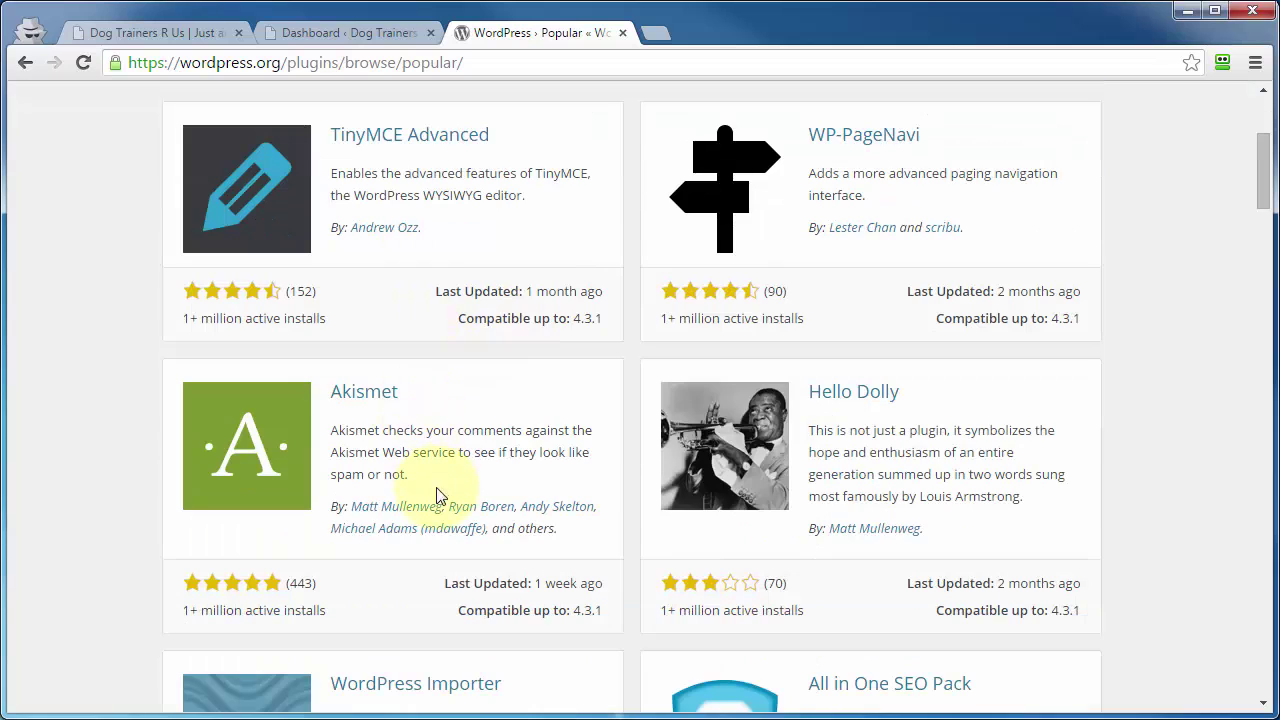
pyautogui.click(366, 400)
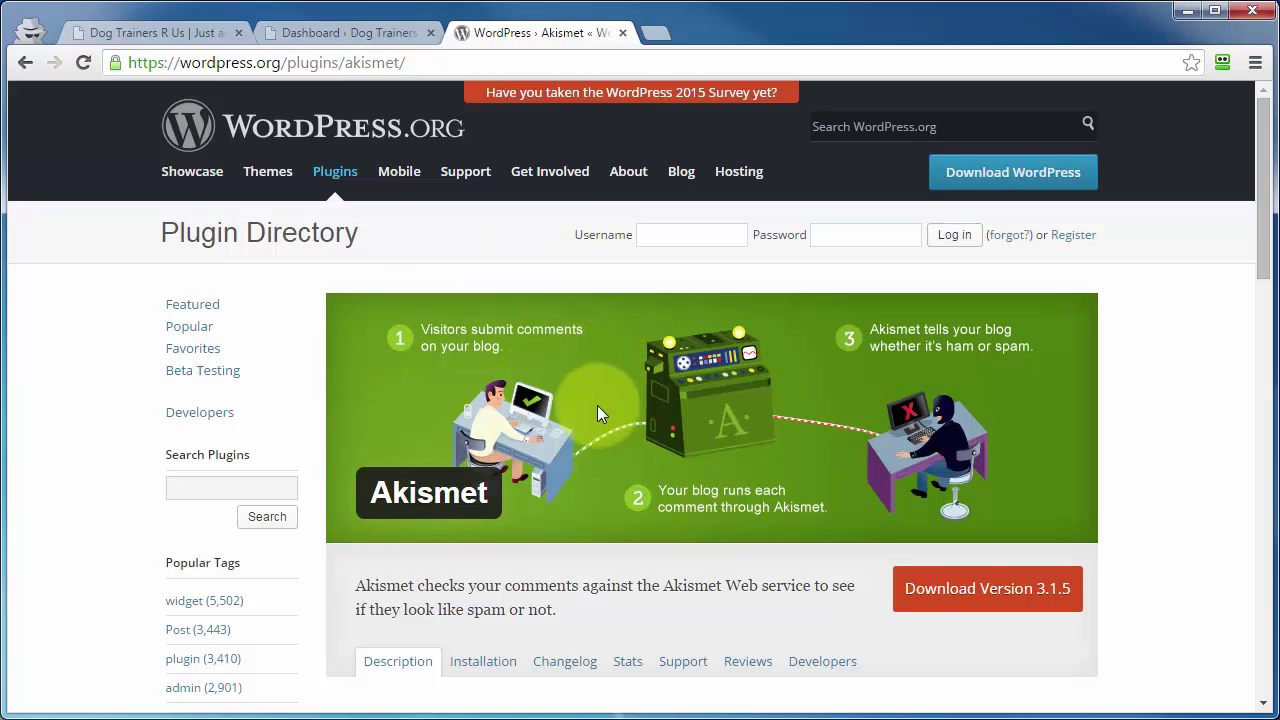
pyautogui.scroll(-1, 595, 410)
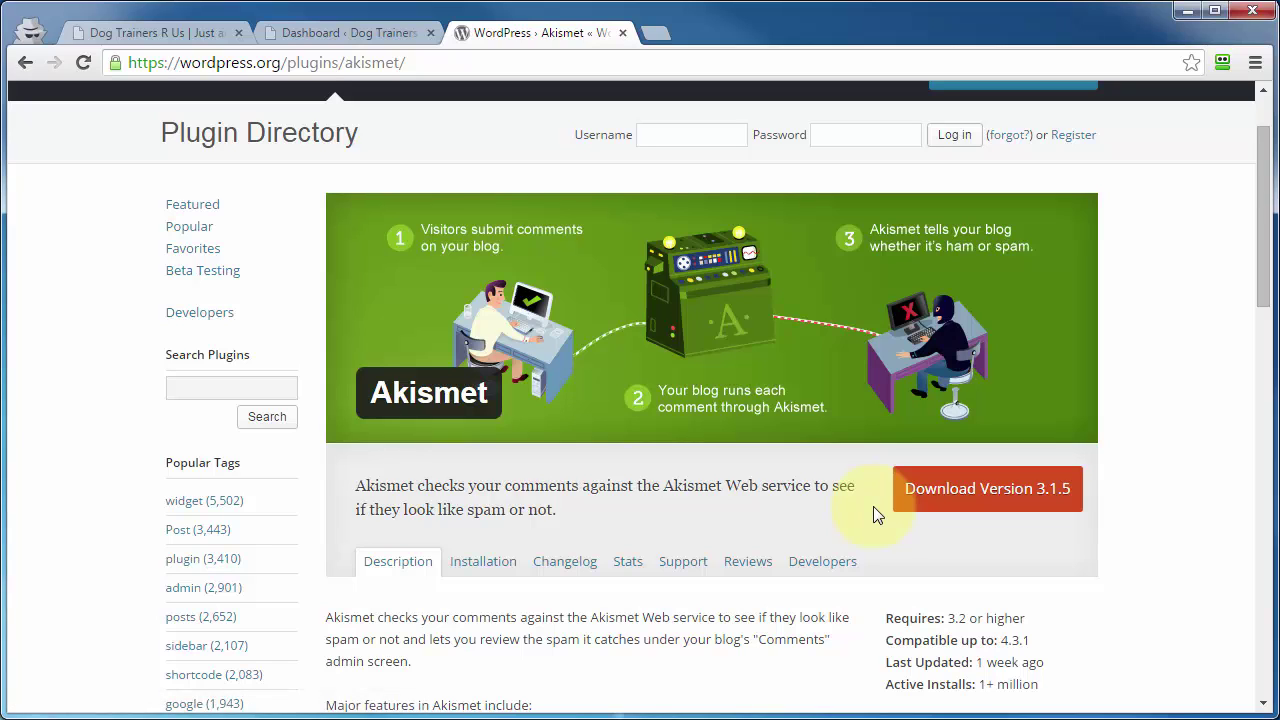
pyautogui.scroll(-1, 620, 490)
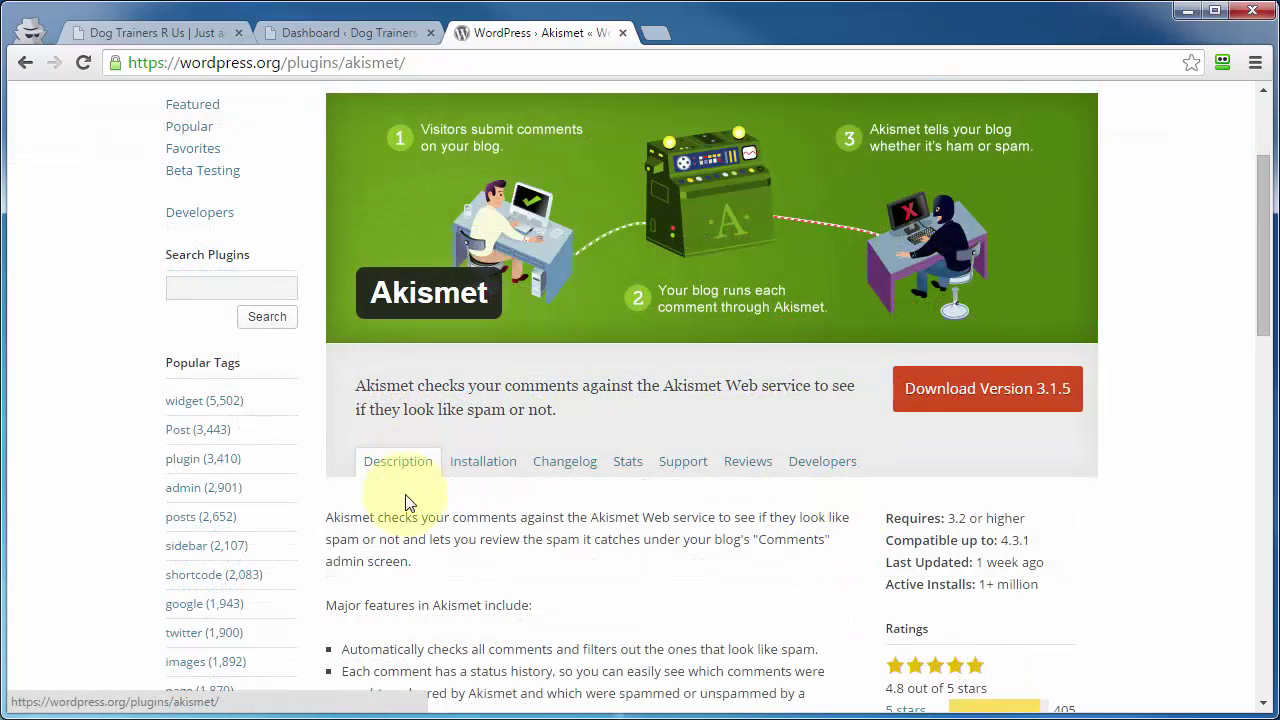
pyautogui.scroll(-2, 405, 503)
pyautogui.scroll(1, 474, 531)
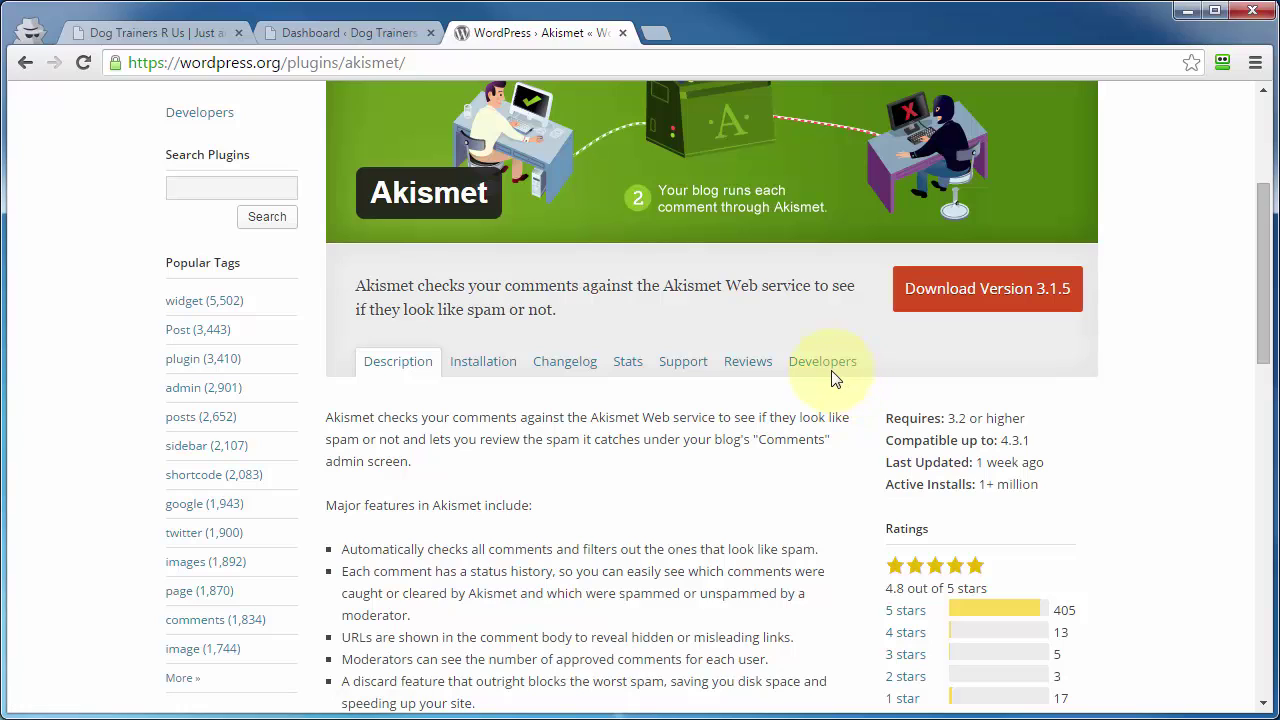
pyautogui.scroll(-1, 700, 495)
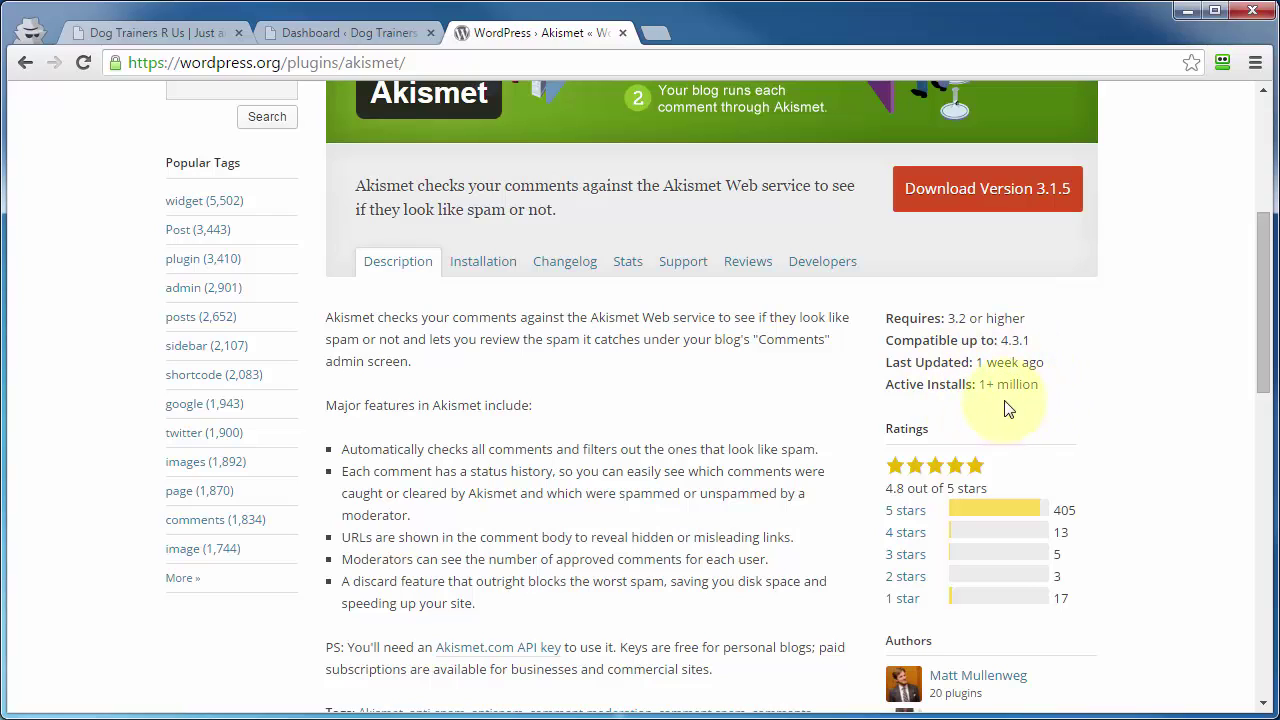
pyautogui.scroll(4, 980, 400)
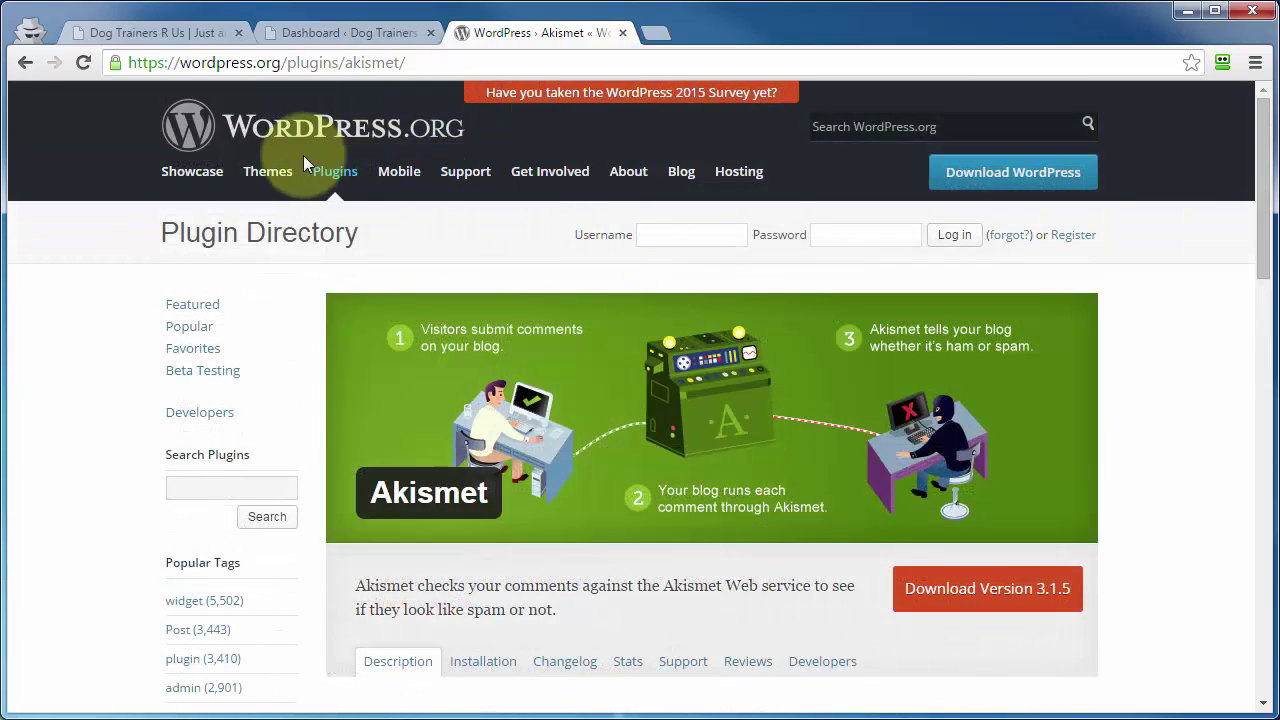
# Step: Switch to the Dog Trainers R Us dashboard, view its installed plugins and open the page for adding new ones
pyautogui.click(330, 34)
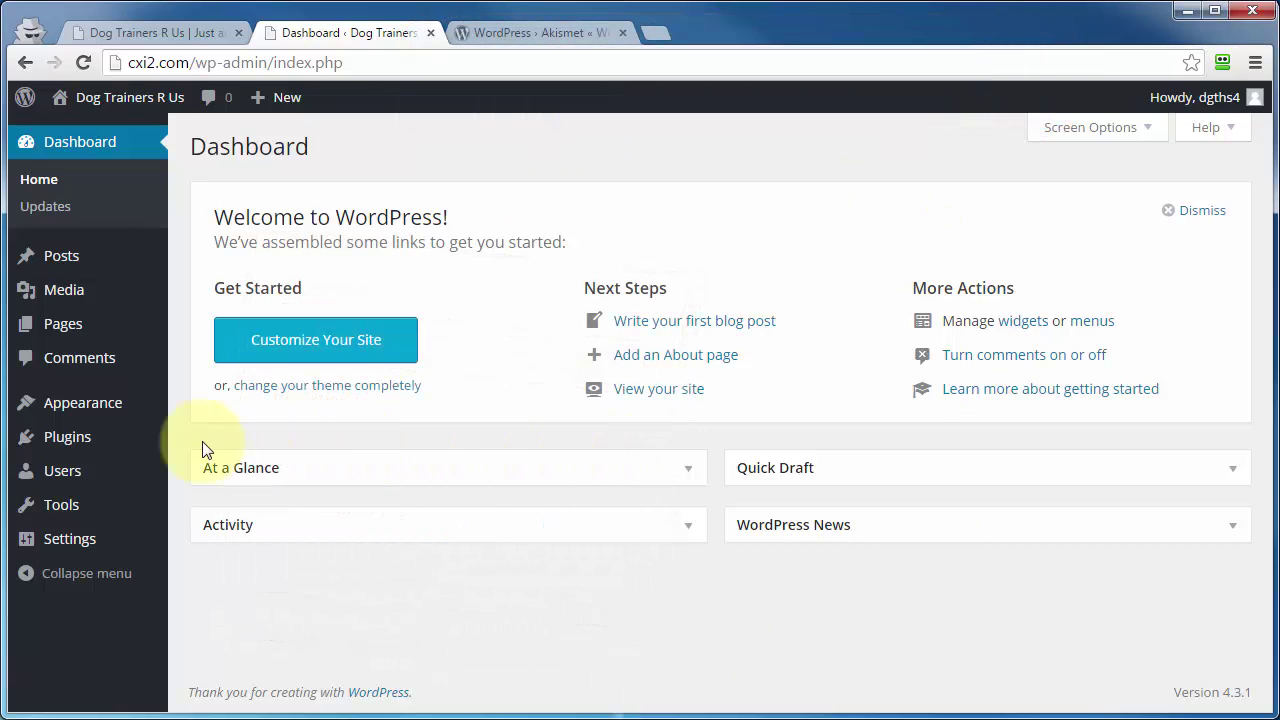
pyautogui.moveTo(57, 441)
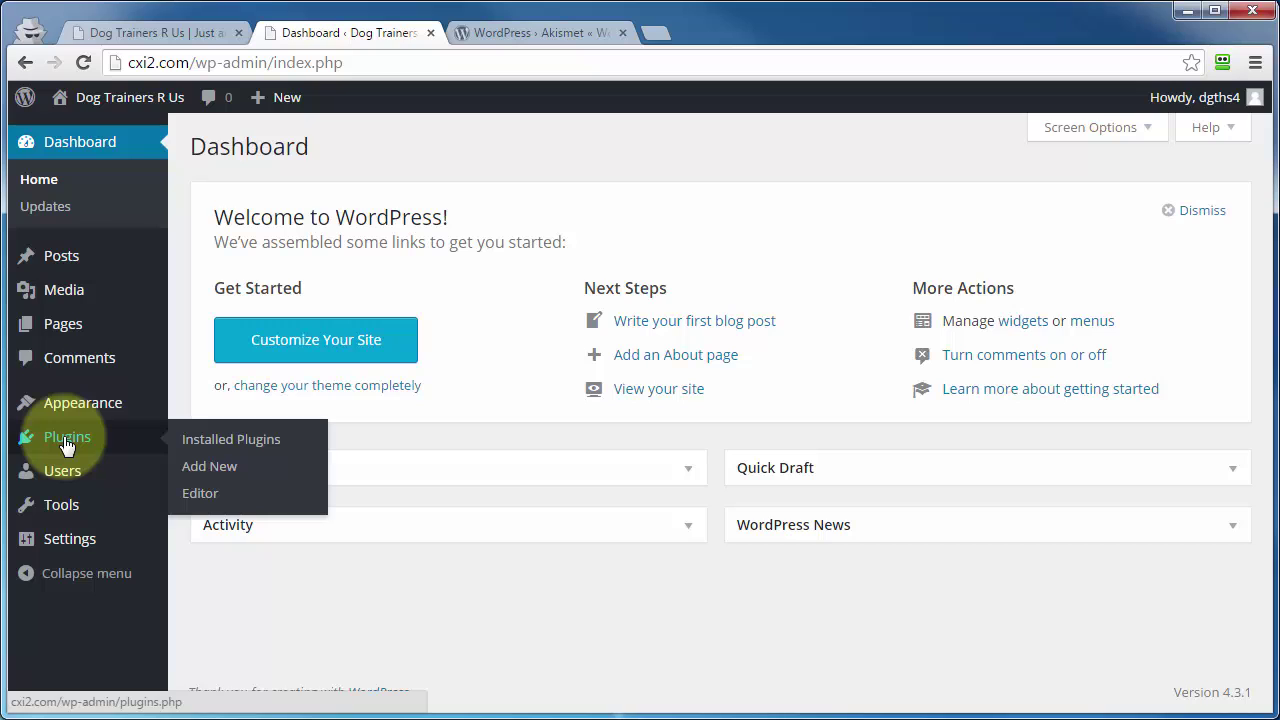
pyautogui.click(209, 450)
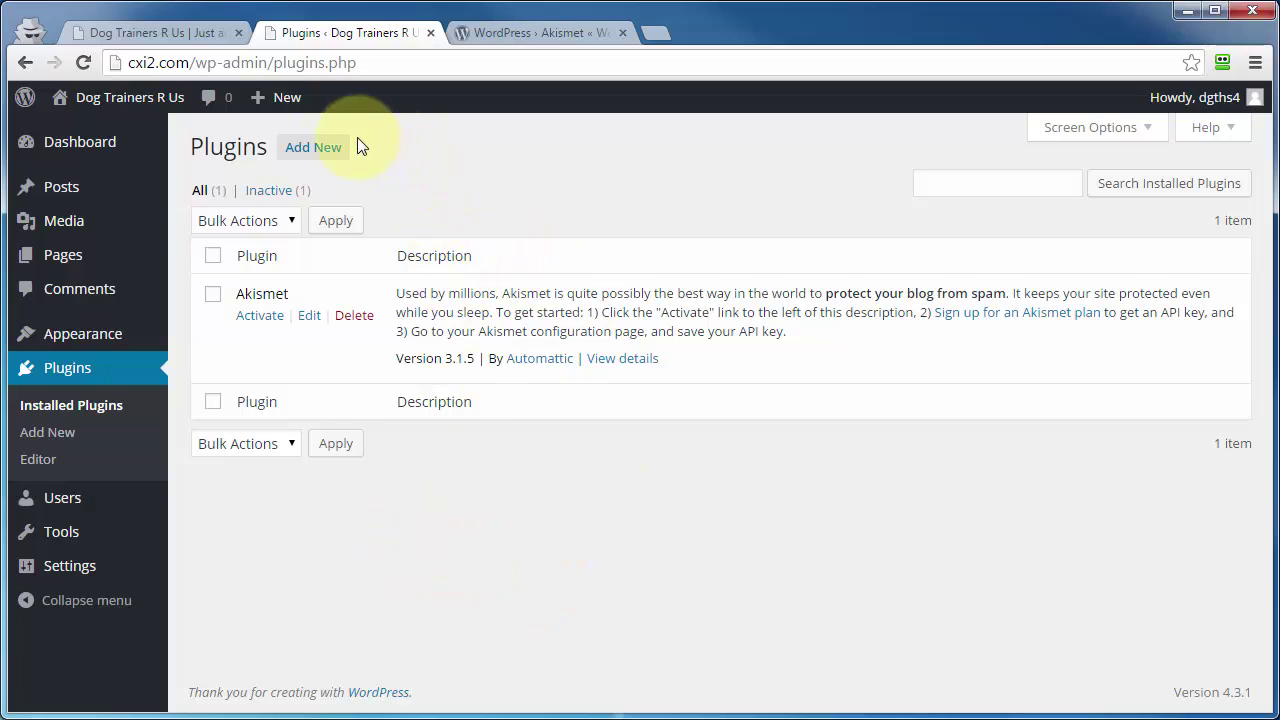
pyautogui.click(304, 152)
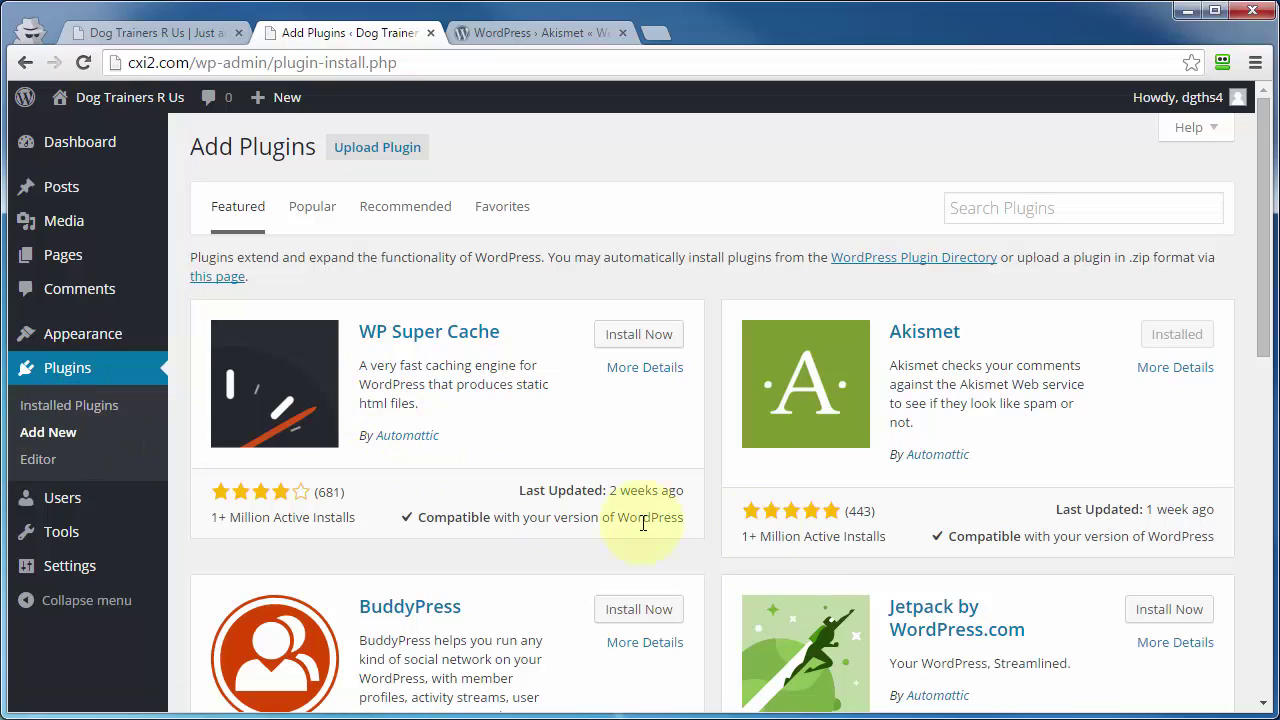
# Step: Compare the WordPress.org plugin directory with the site's Add Plugins page, viewing its Favorites and Featured listings
pyautogui.click(512, 33)
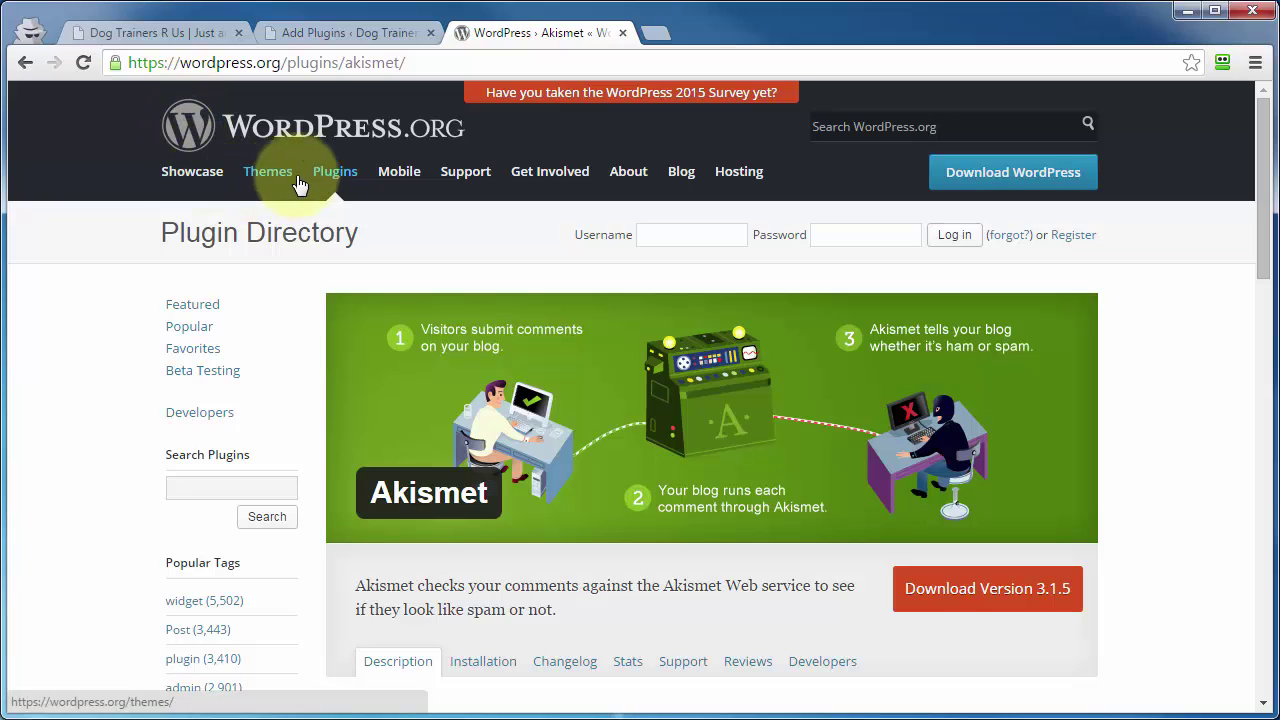
pyautogui.click(333, 171)
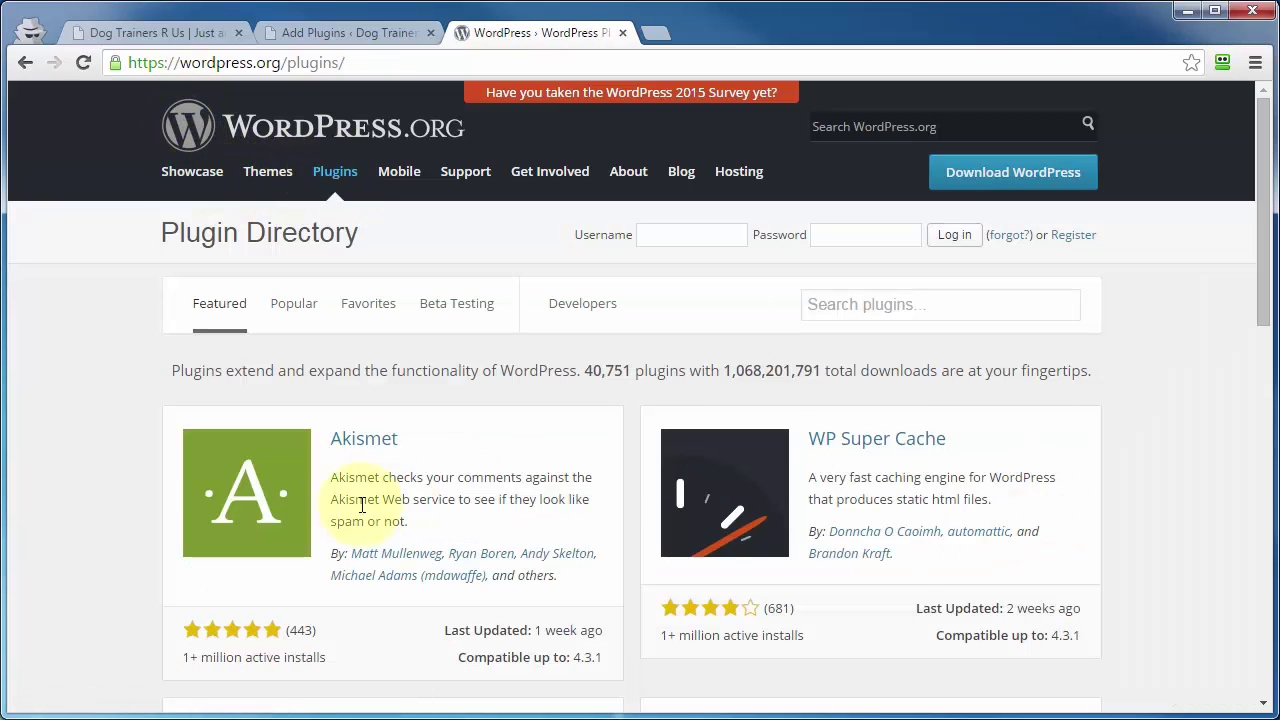
pyautogui.click(308, 33)
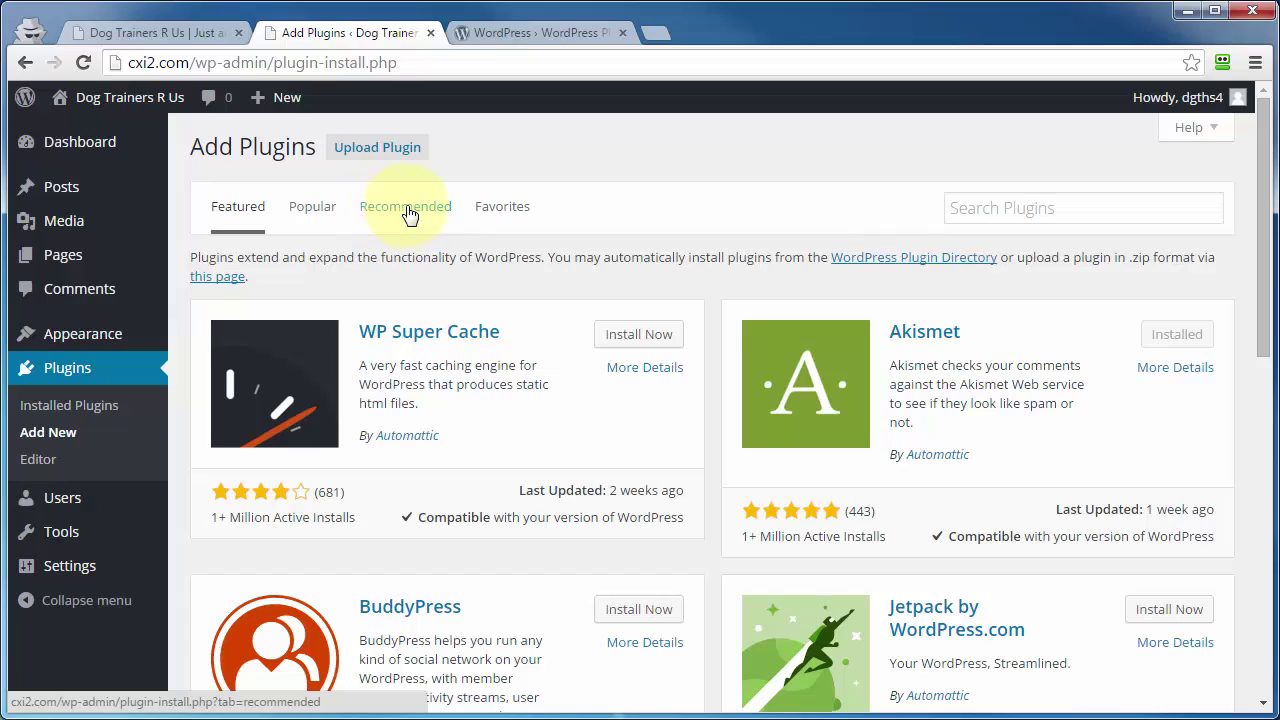
pyautogui.click(496, 218)
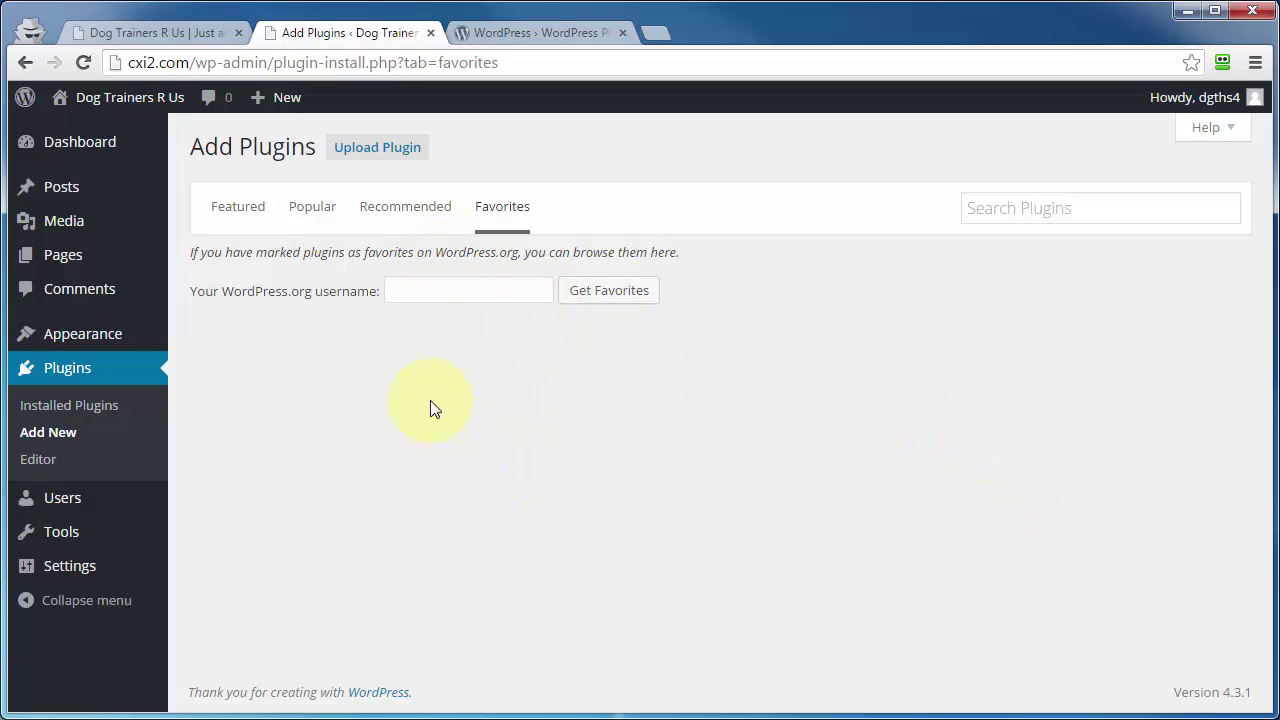
pyautogui.click(230, 211)
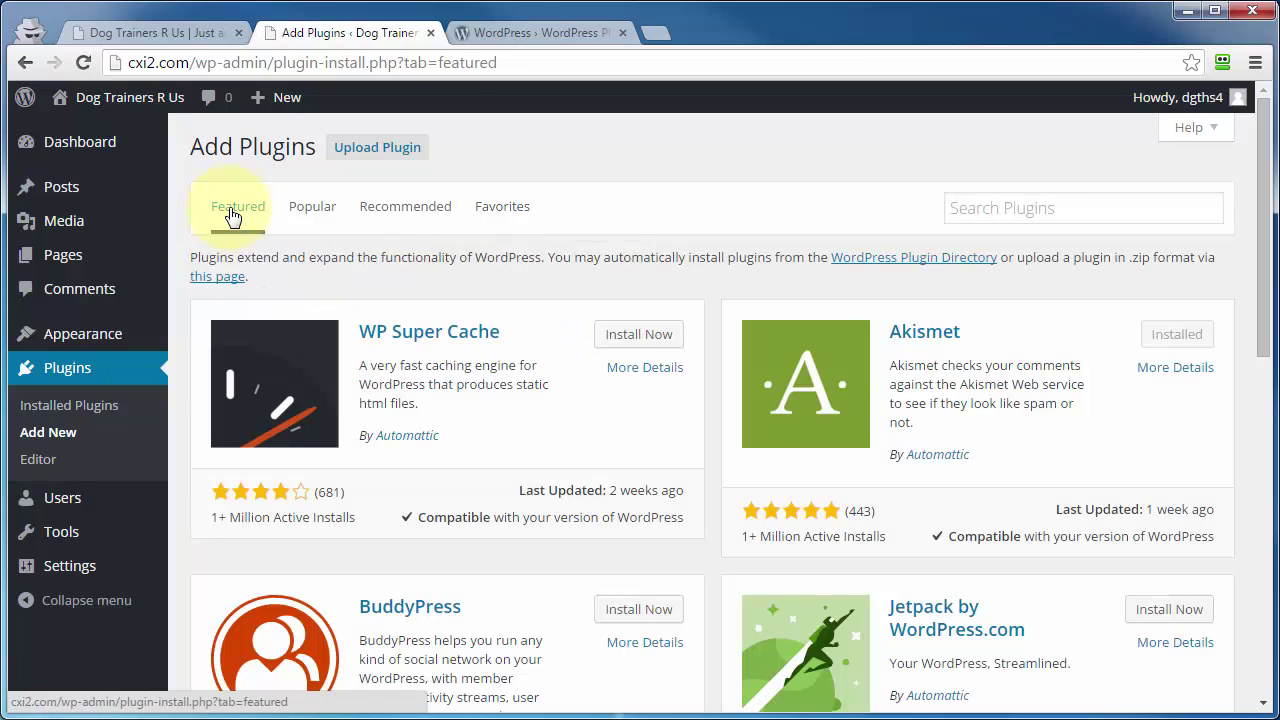
# Step: View the Akismet plugin's details from the Featured listing, read through the description and close them
pyautogui.click(914, 334)
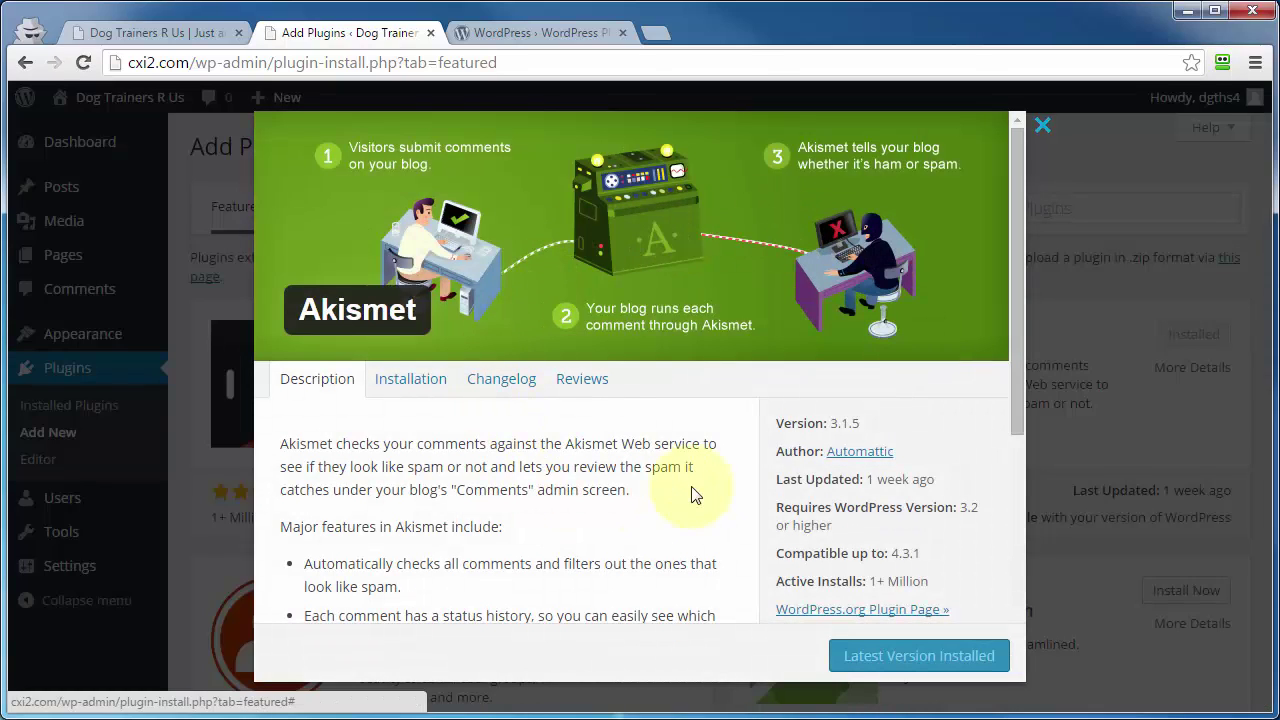
pyautogui.scroll(-4, 710, 483)
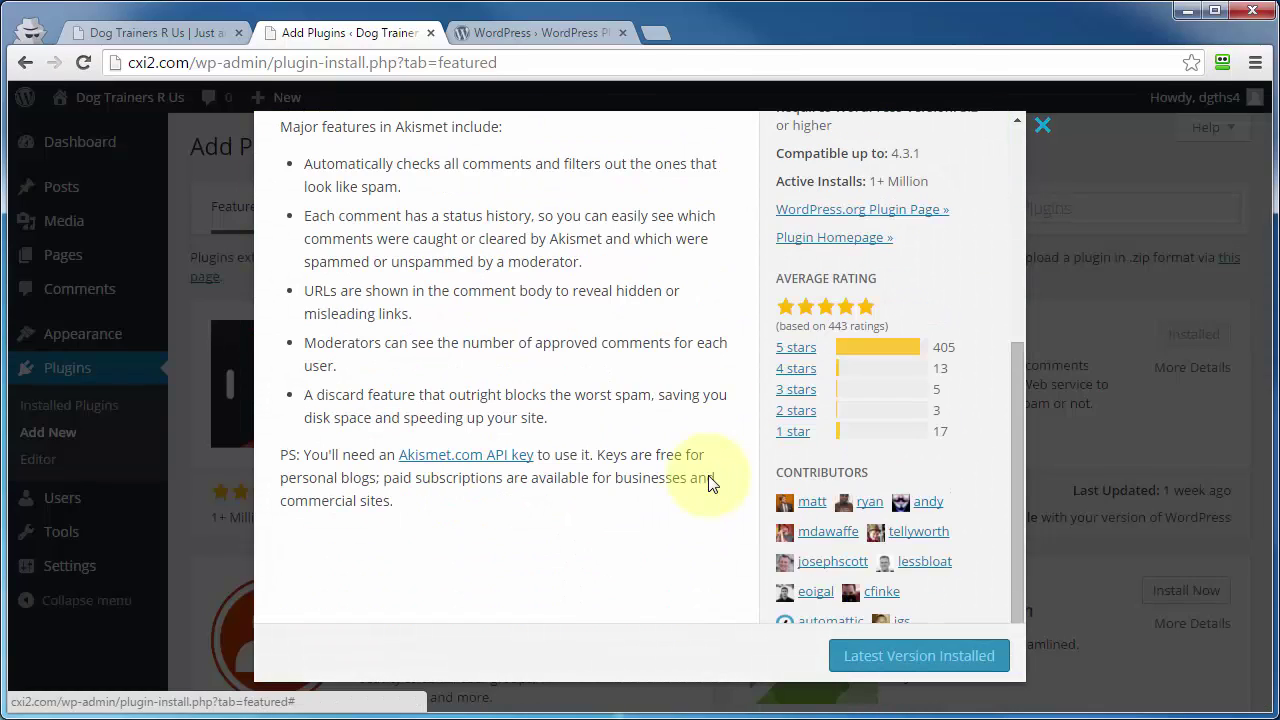
pyautogui.scroll(5, 710, 480)
pyautogui.press('Escape')
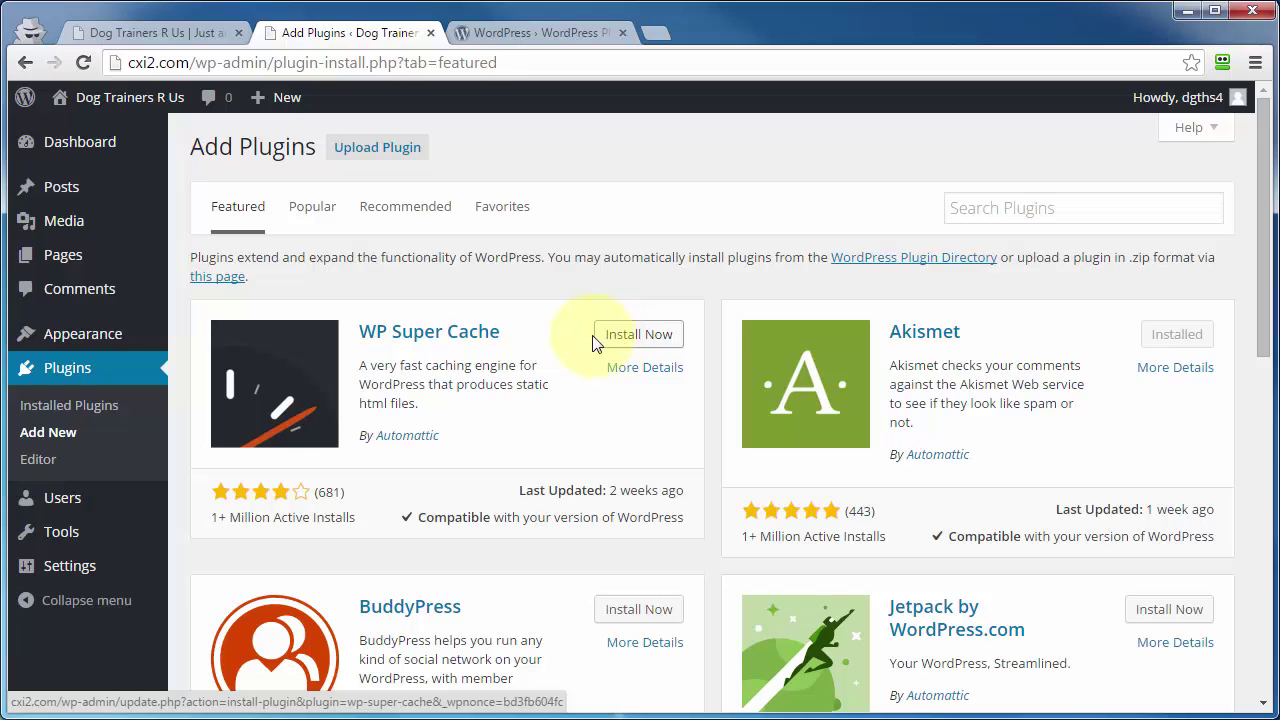
# Step: Revisit the WordPress.org plugin directory, and view the site's plugin upload form before returning to the featured plugins
pyautogui.click(543, 36)
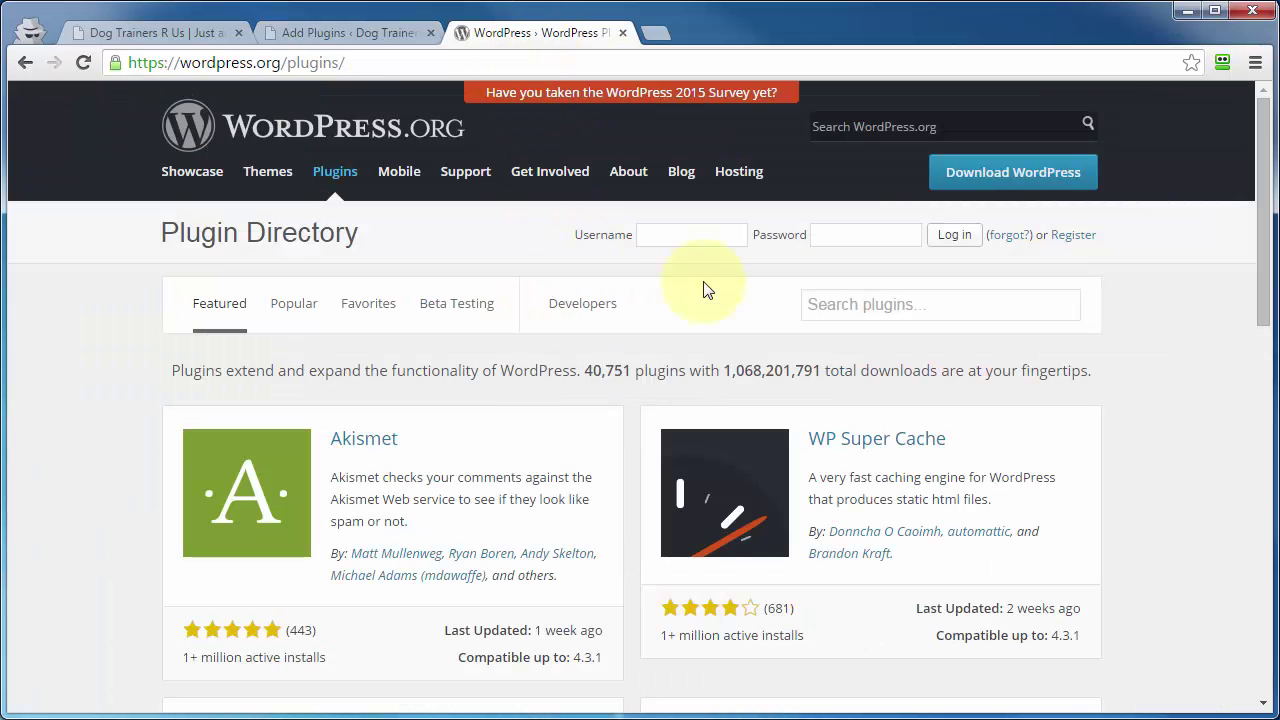
pyautogui.click(380, 40)
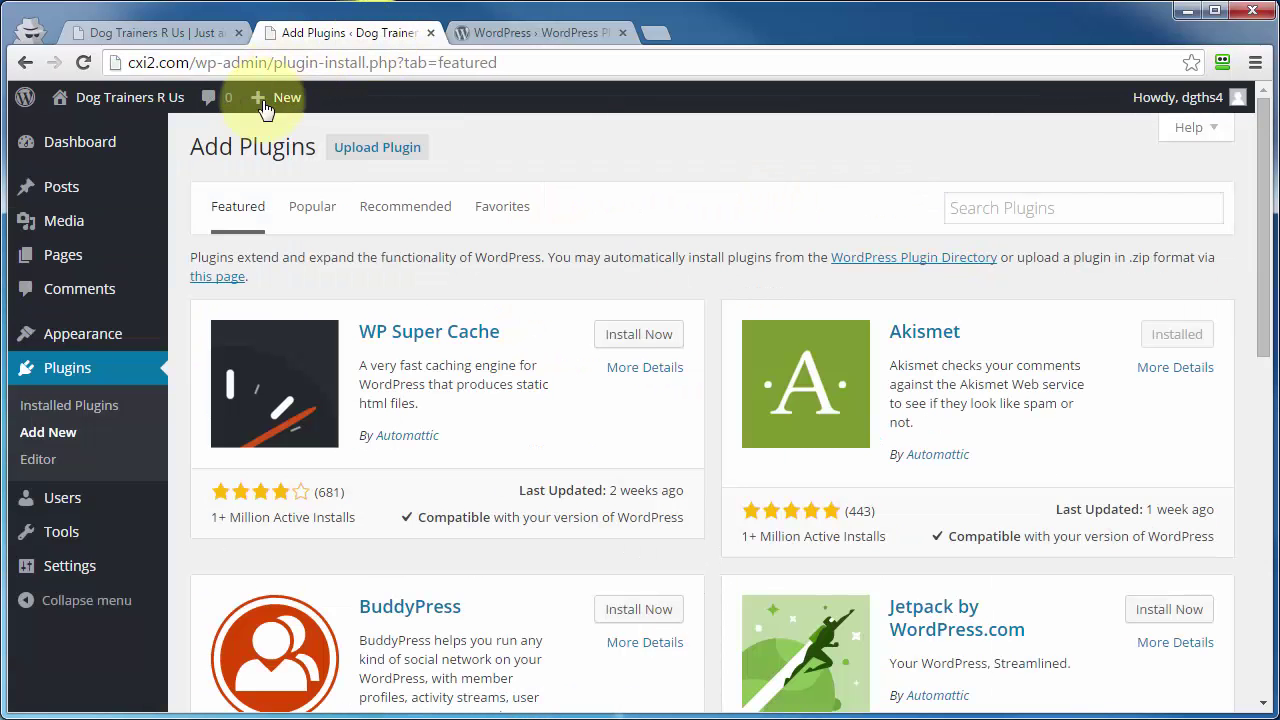
pyautogui.click(357, 152)
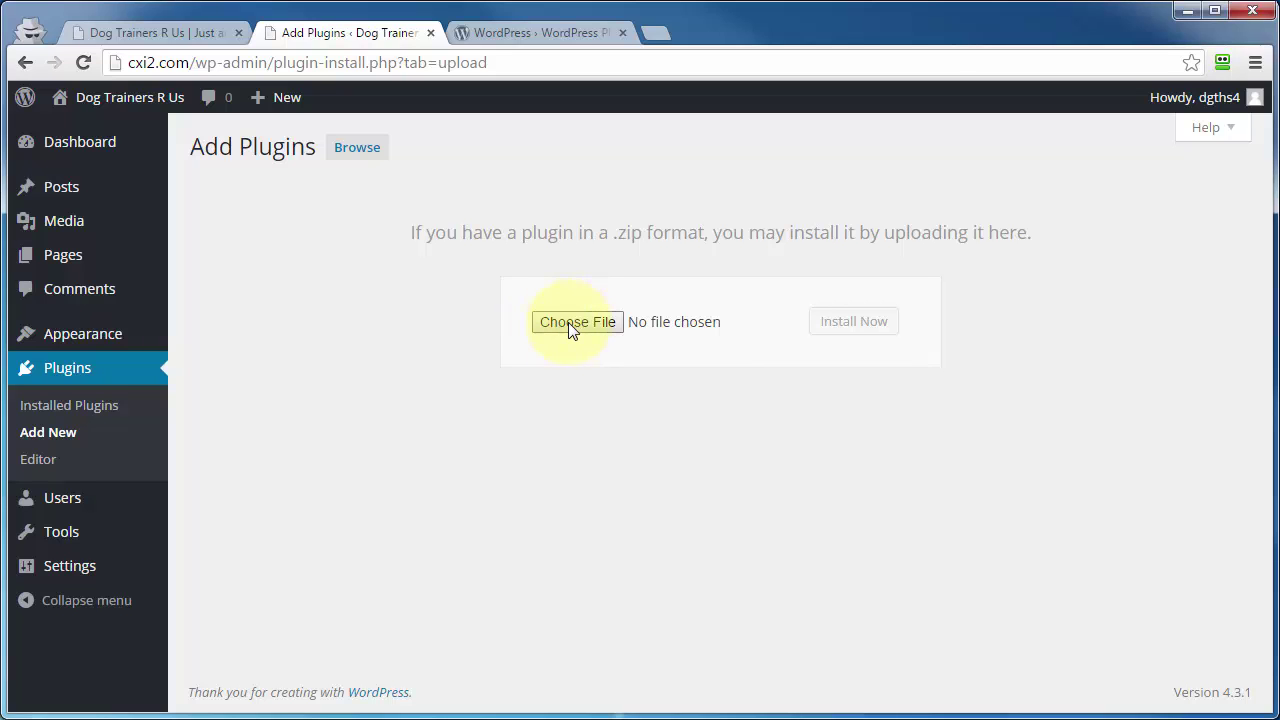
pyautogui.click(521, 34)
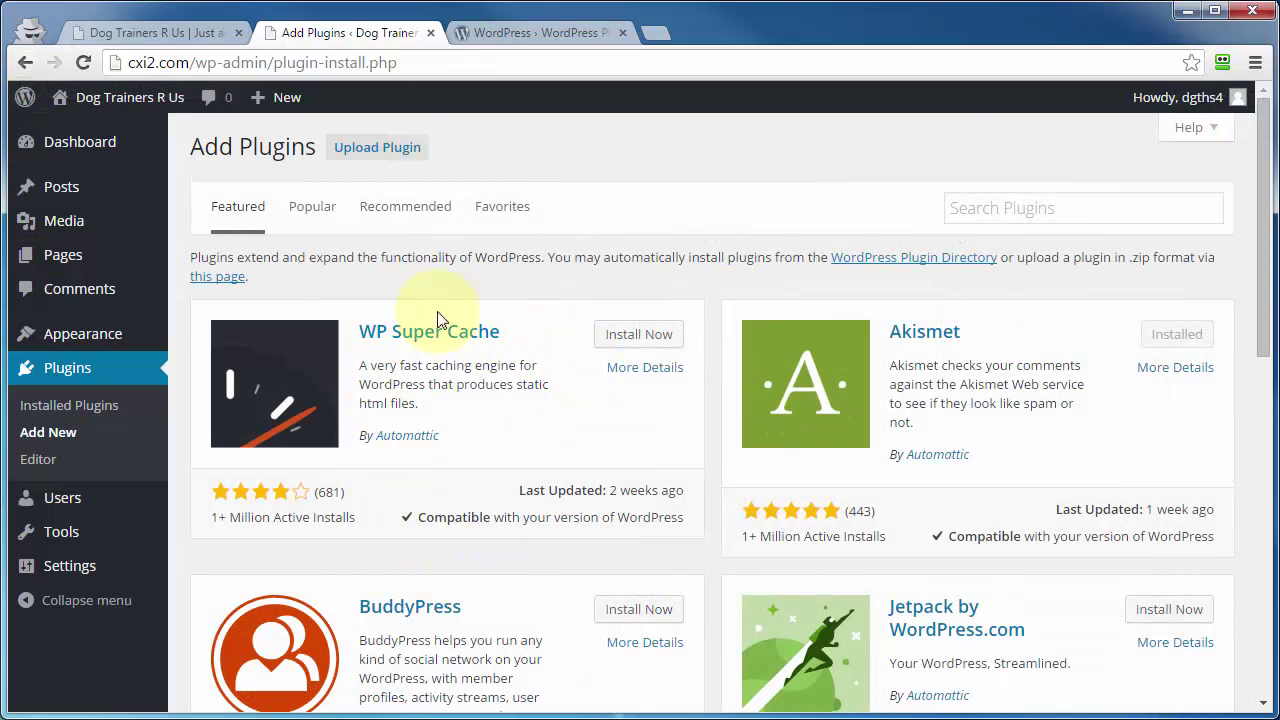
# Step: Install and activate WP Super Cache from the featured plugins, and deactivate it again in the installed plugins list
pyautogui.click(640, 335)
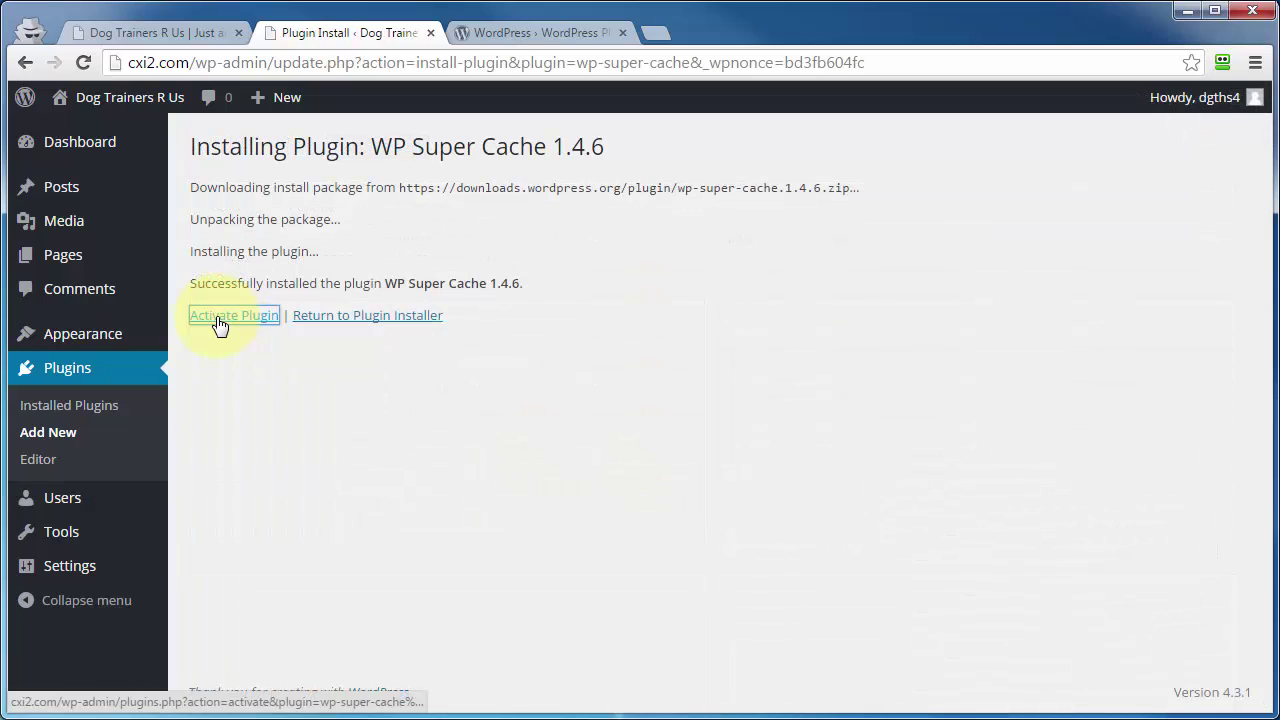
pyautogui.click(220, 325)
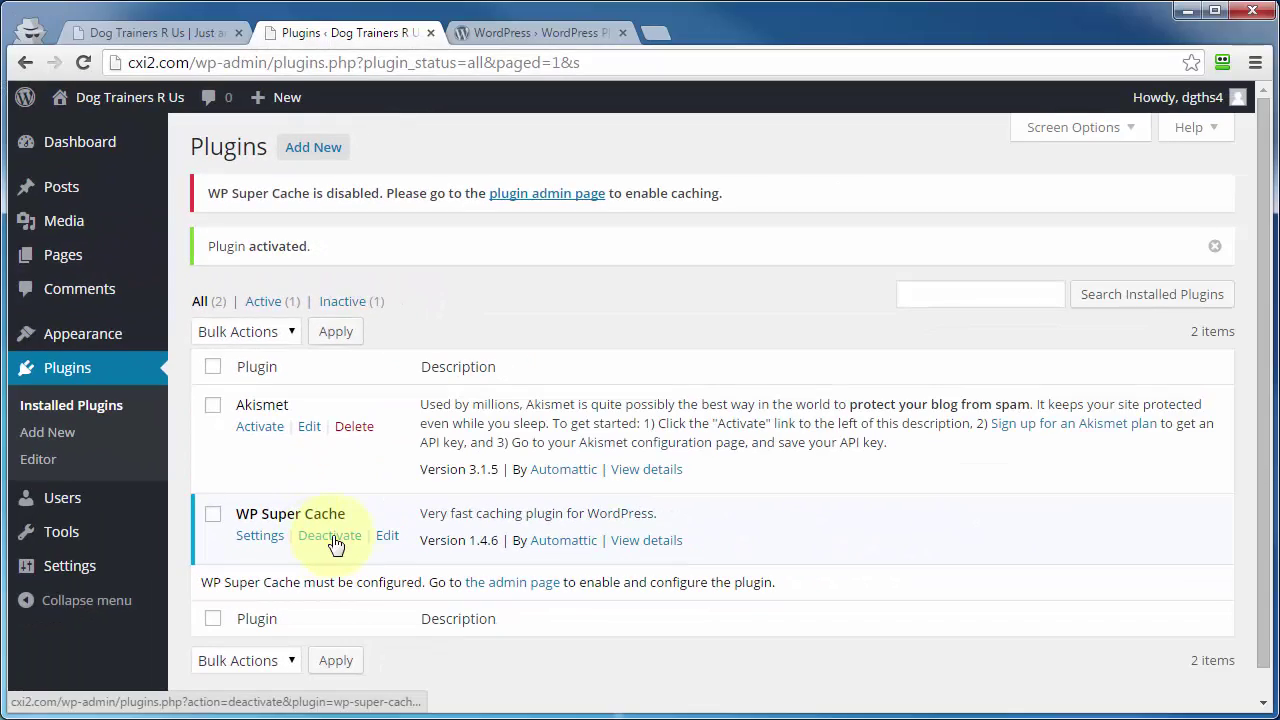
pyautogui.click(378, 510)
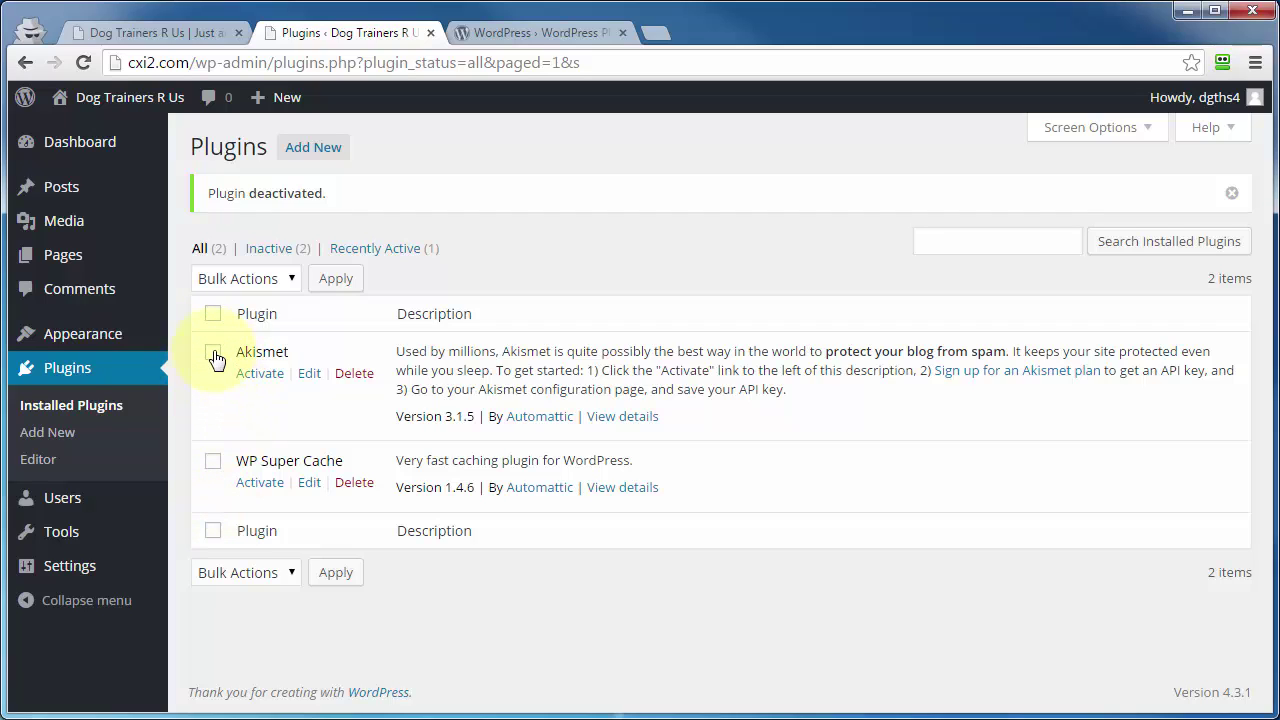
pyautogui.click(213, 462)
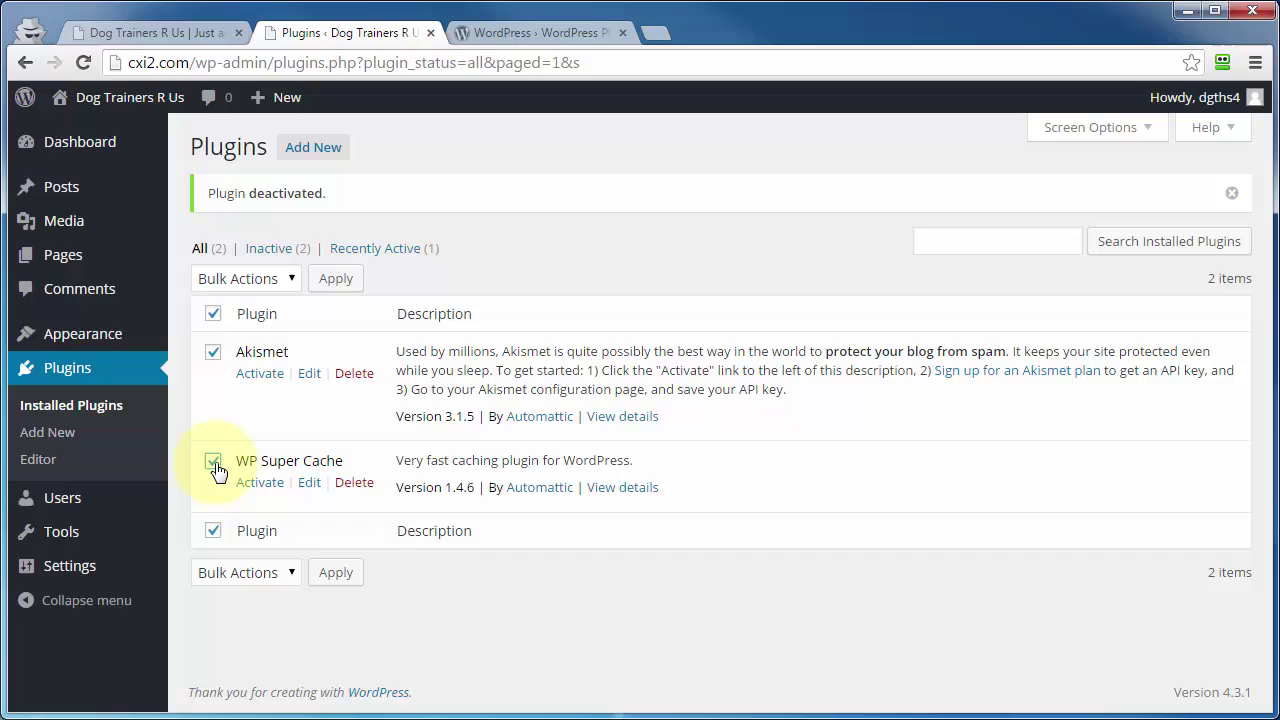
pyautogui.click(289, 277)
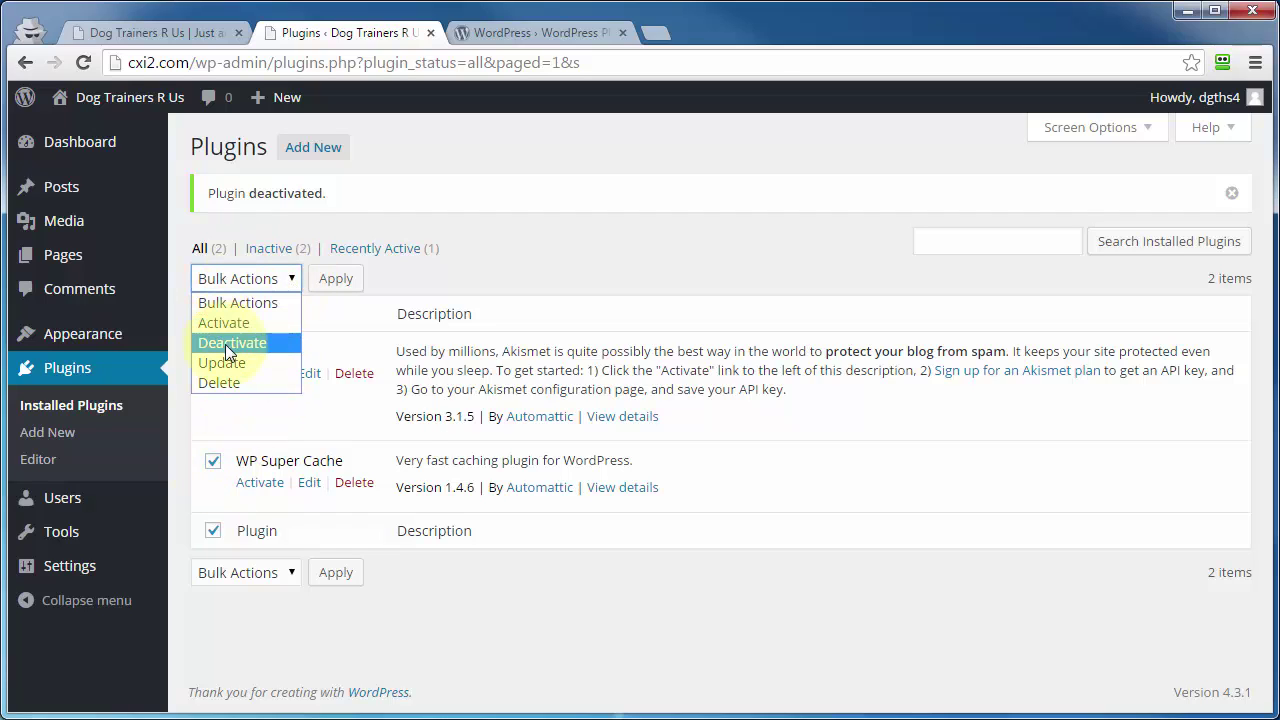
pyautogui.click(218, 382)
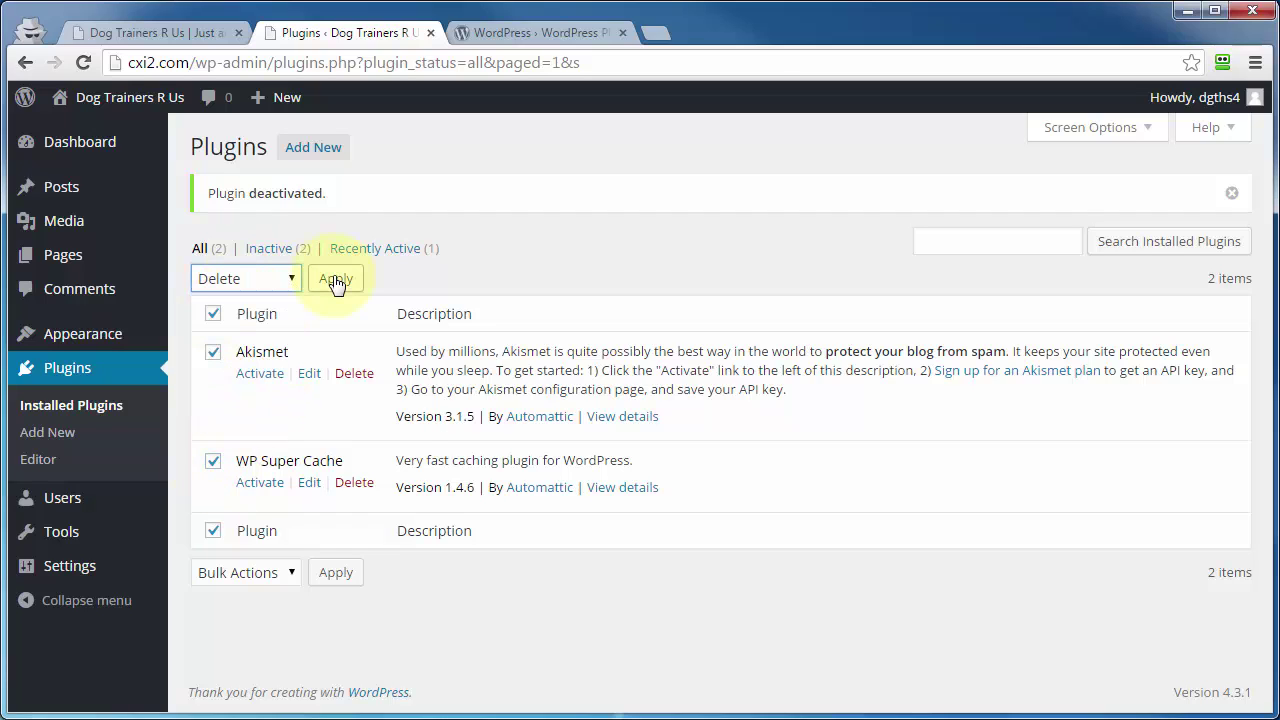
pyautogui.click(213, 314)
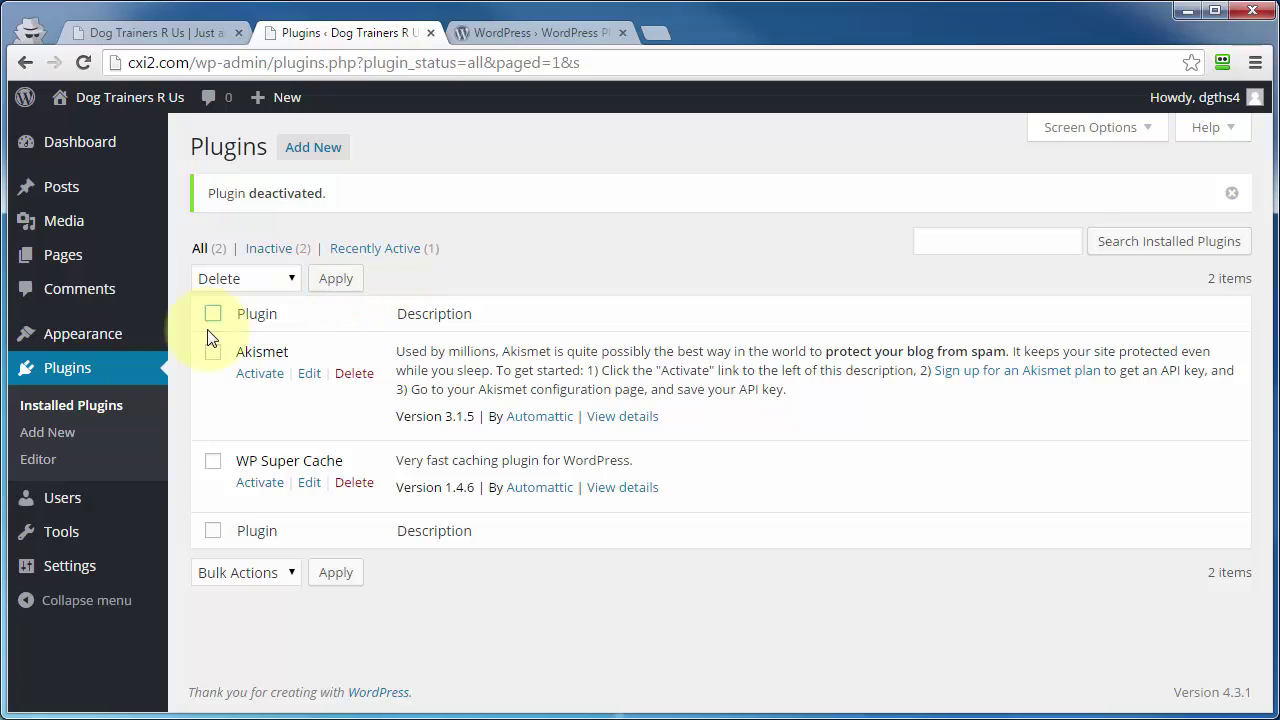
# Step: Delete WP Super Cache with its files and data from the site, and download version 1.4.6 from its WordPress.org plugin page
pyautogui.click(354, 484)
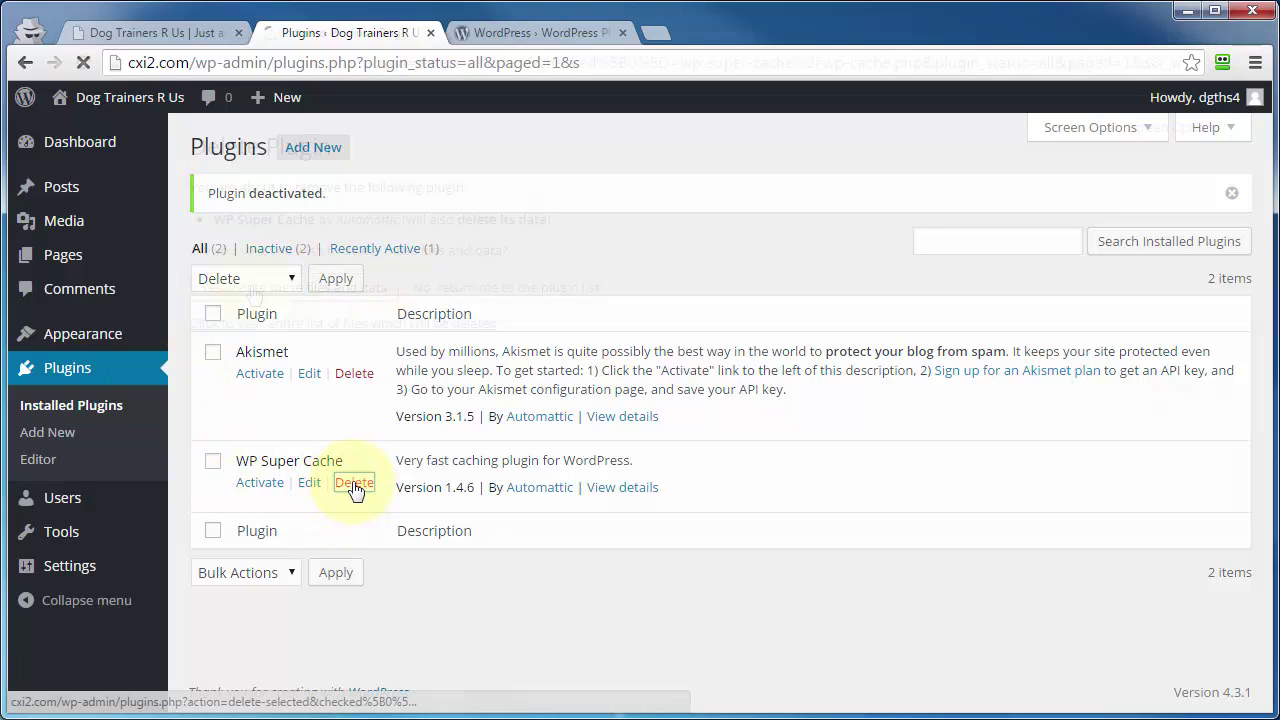
pyautogui.click(250, 287)
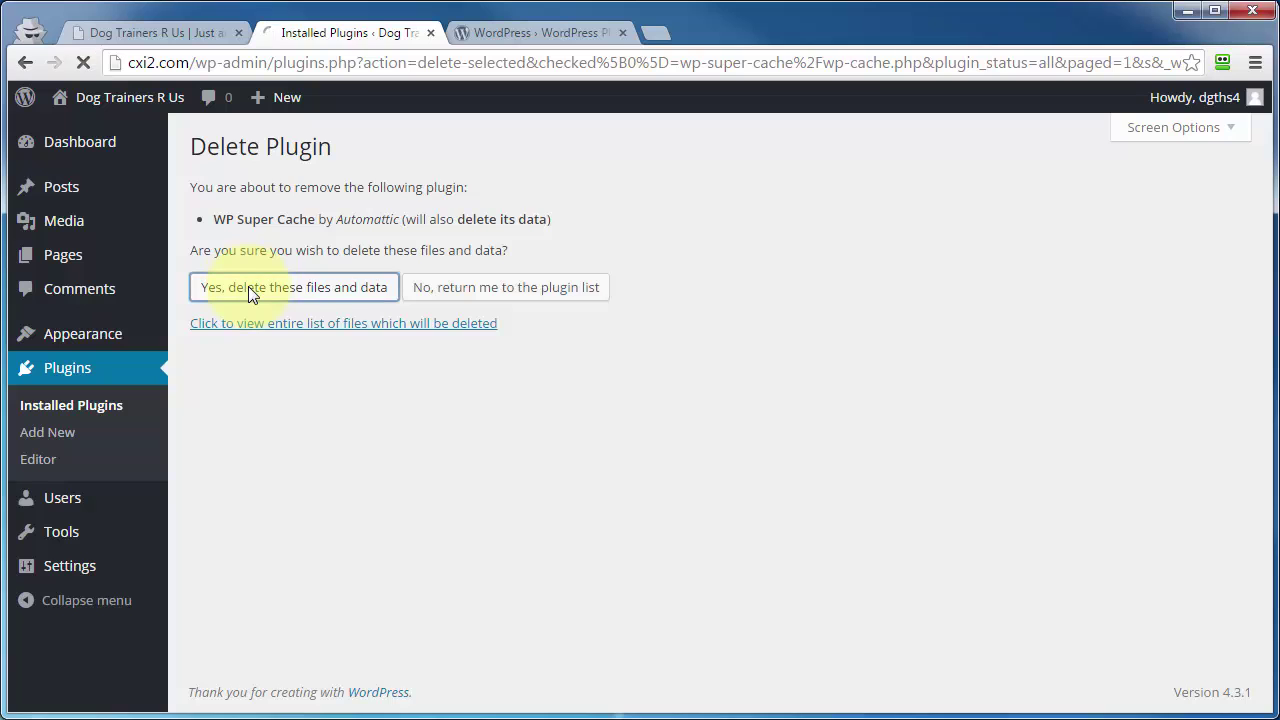
pyautogui.click(518, 33)
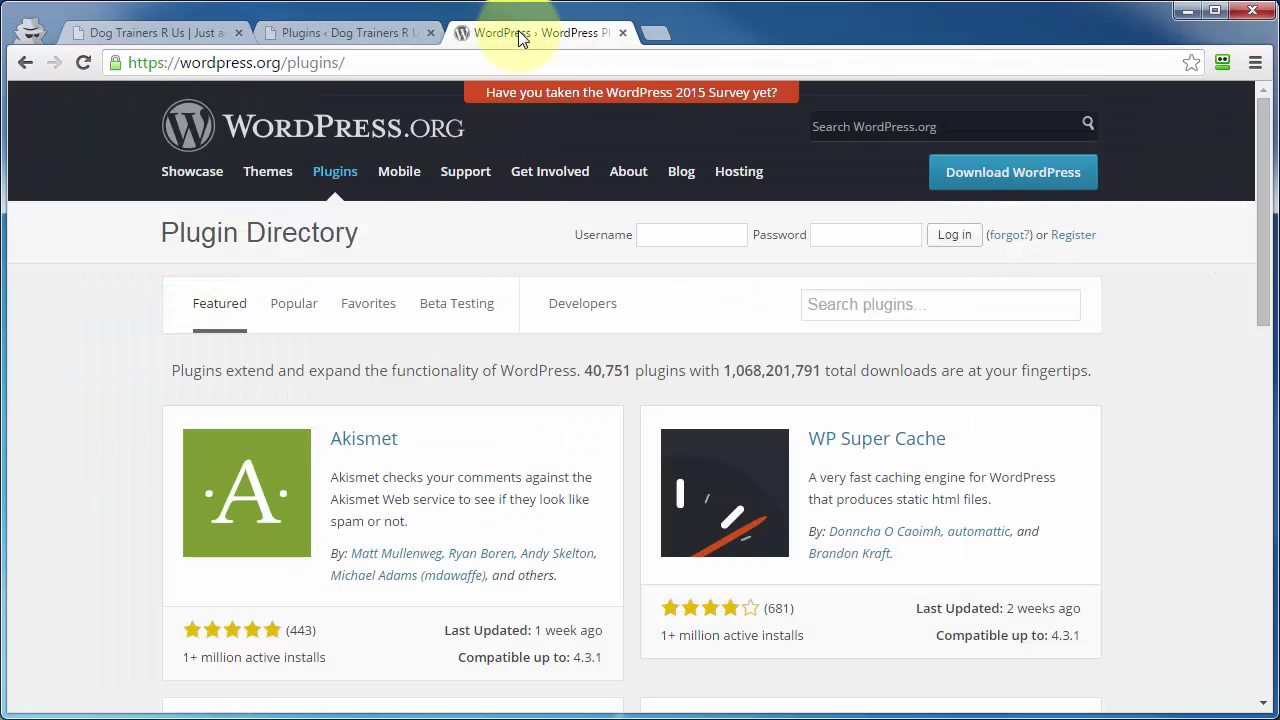
pyautogui.click(858, 452)
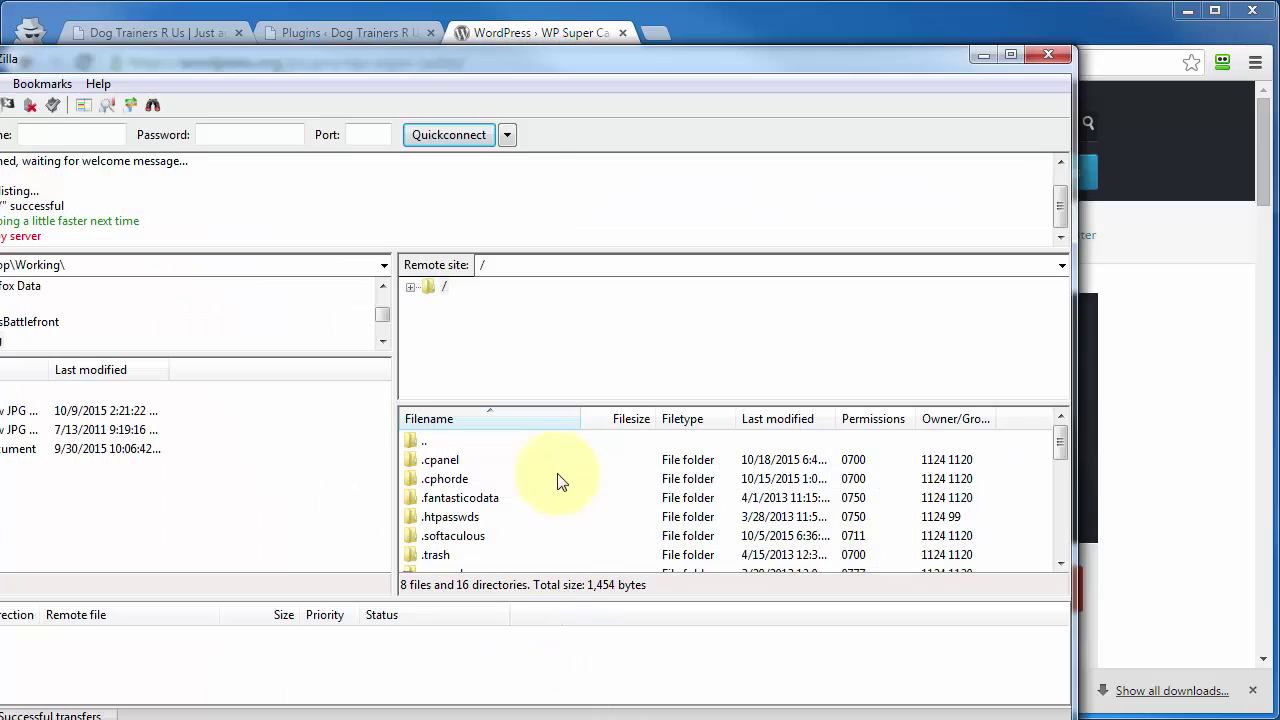
# Step: Use 7-Zip to extract the wp-super-cache.1.4.6 archive in the Working folder into a subfolder of the same name
pyautogui.doubleClick(494, 62)
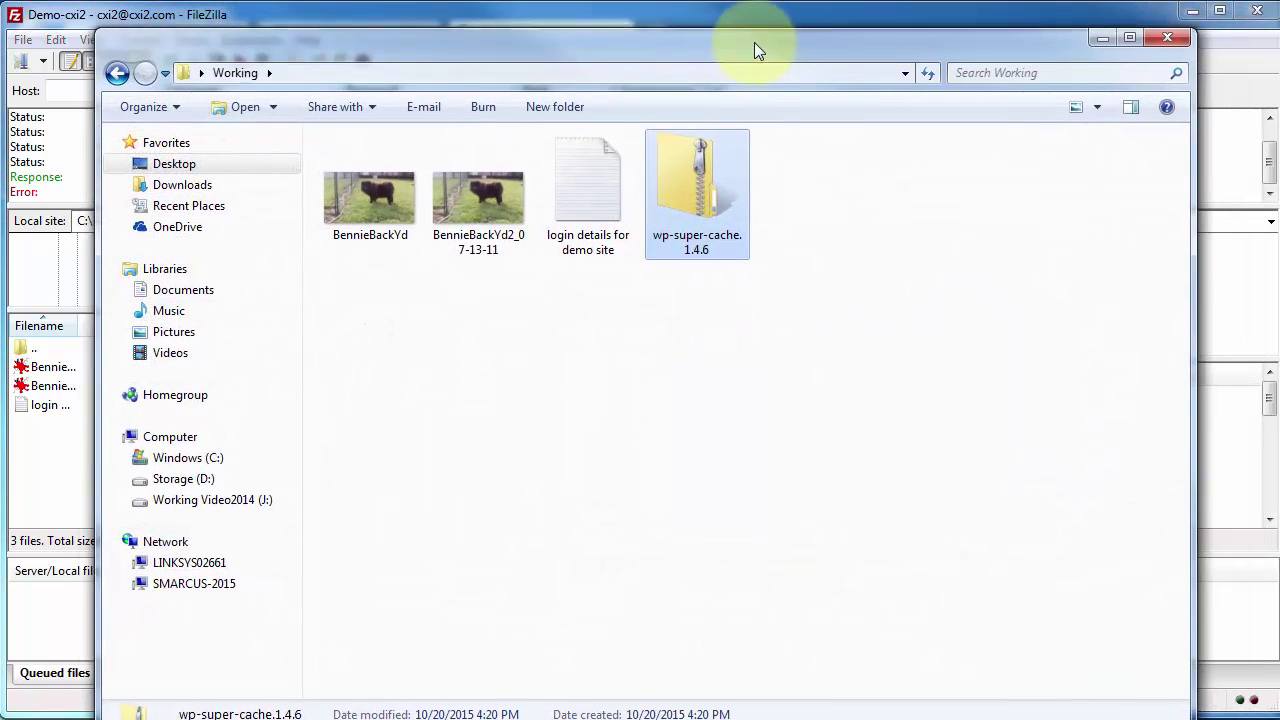
pyautogui.moveTo(754, 42); pyautogui.dragTo(707, 62)
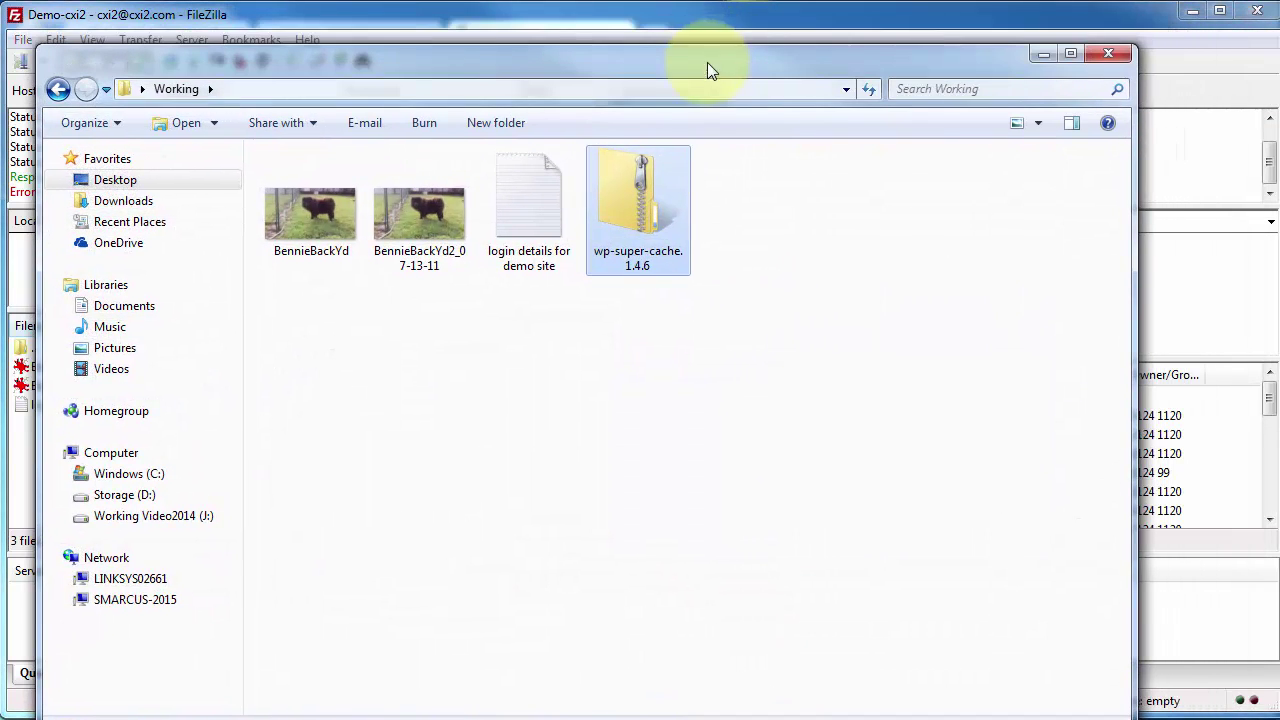
pyautogui.rightClick(623, 211)
pyautogui.moveTo(677, 362)
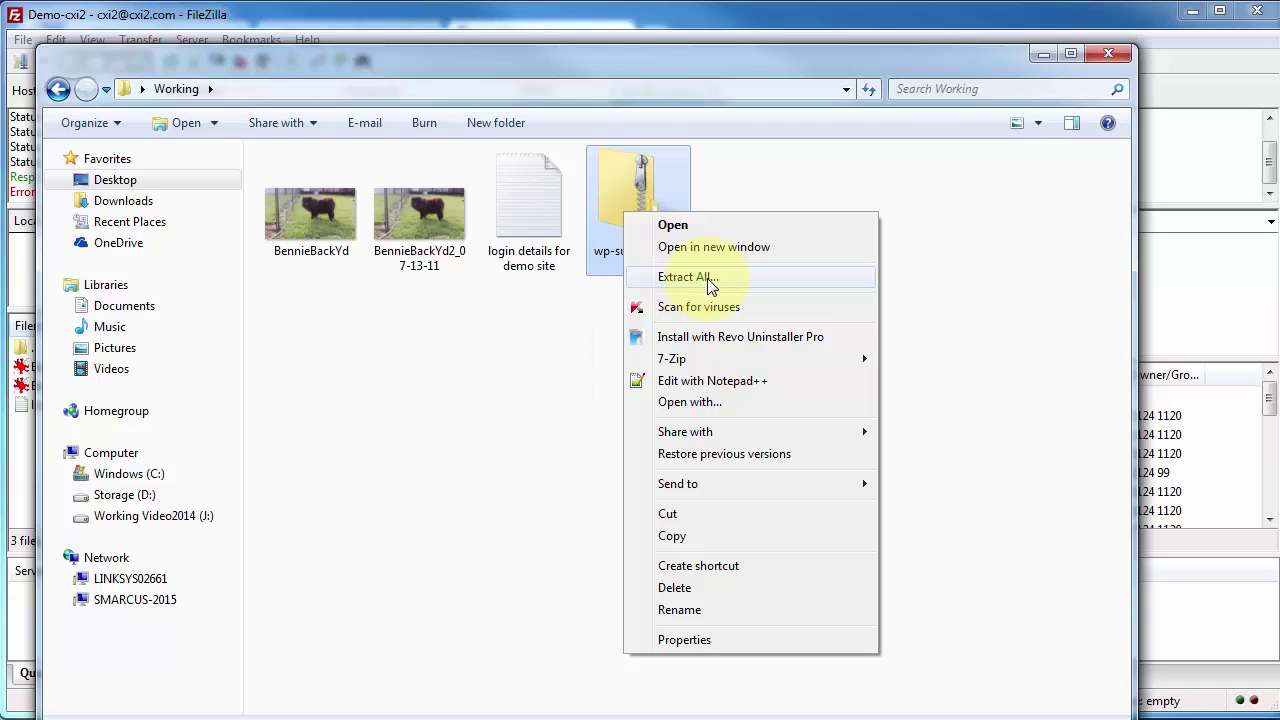
pyautogui.moveTo(748, 358)
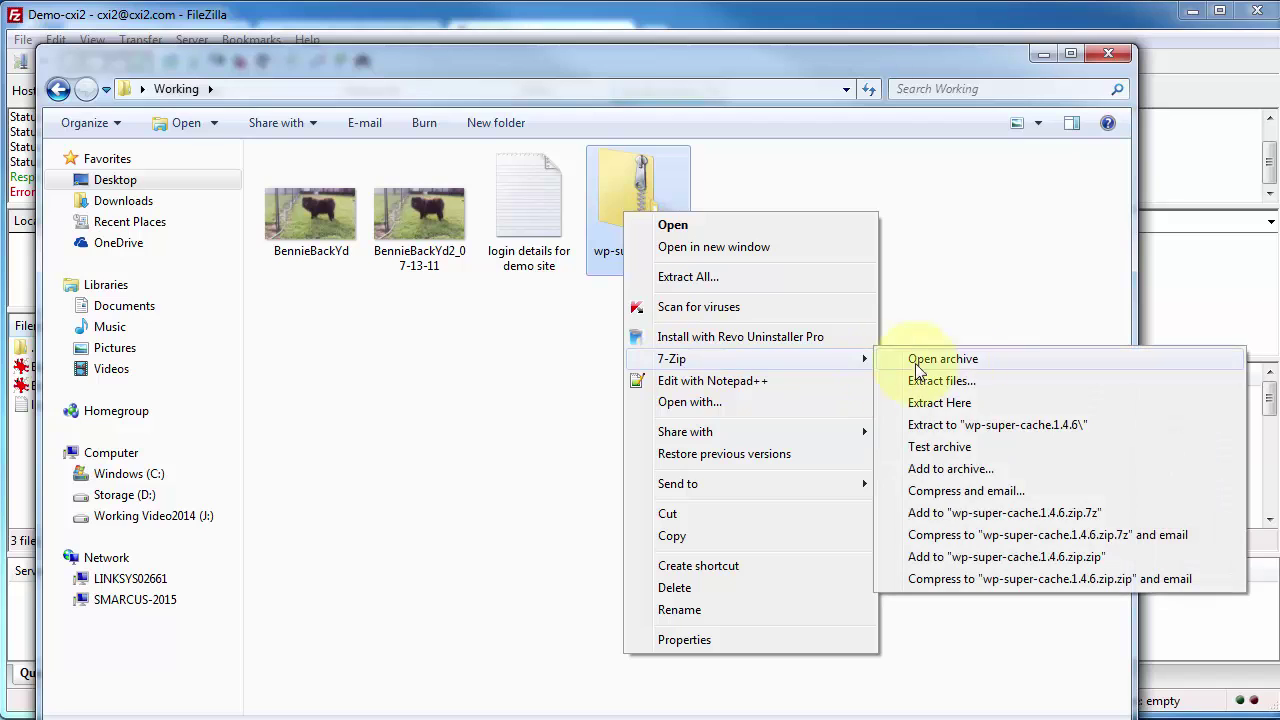
pyautogui.click(943, 430)
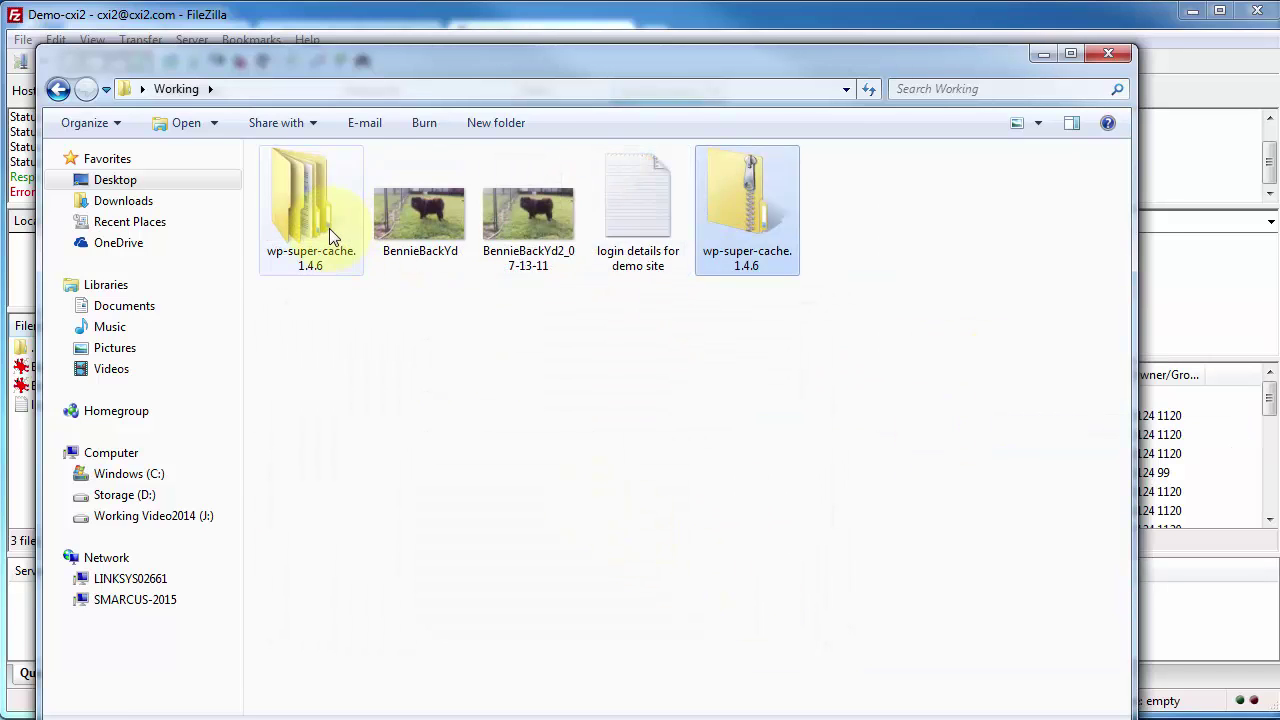
# Step: Inspect the extracted wp-super-cache plugin folder's contents and go back up to the wp-super-cache.1.4.6 folder
pyautogui.doubleClick(327, 228)
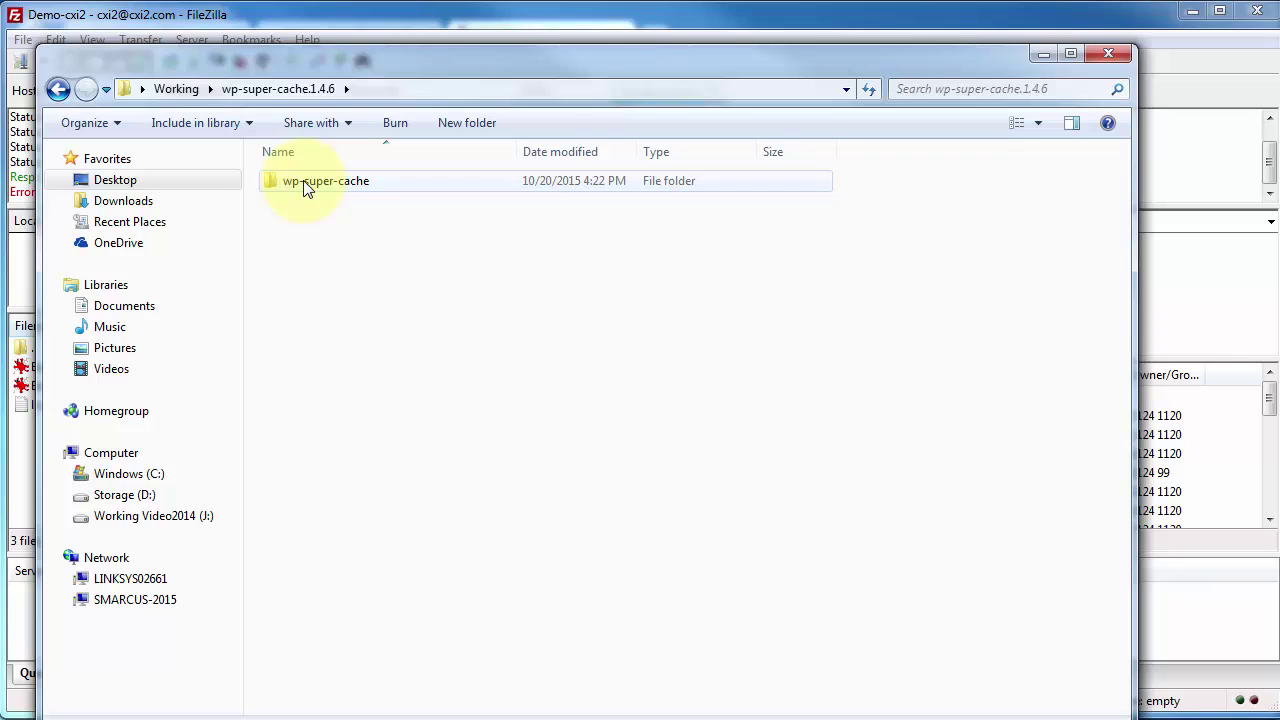
pyautogui.doubleClick(313, 185)
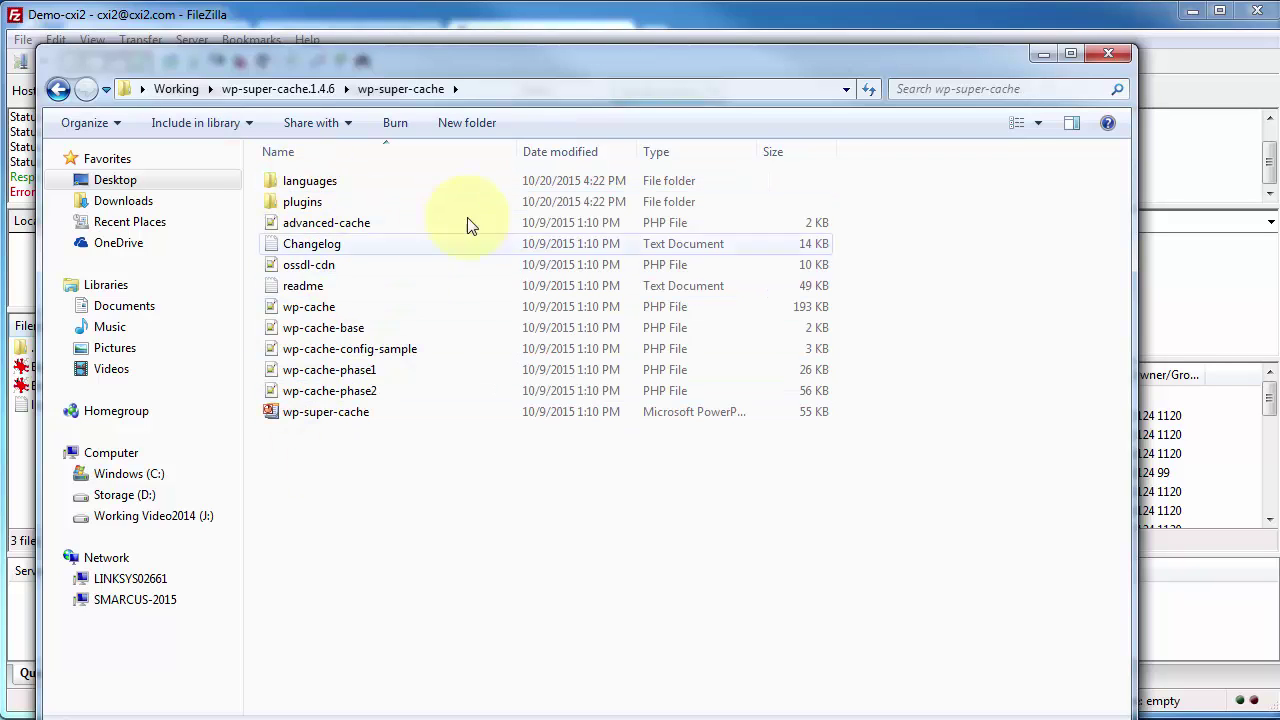
pyautogui.click(318, 90)
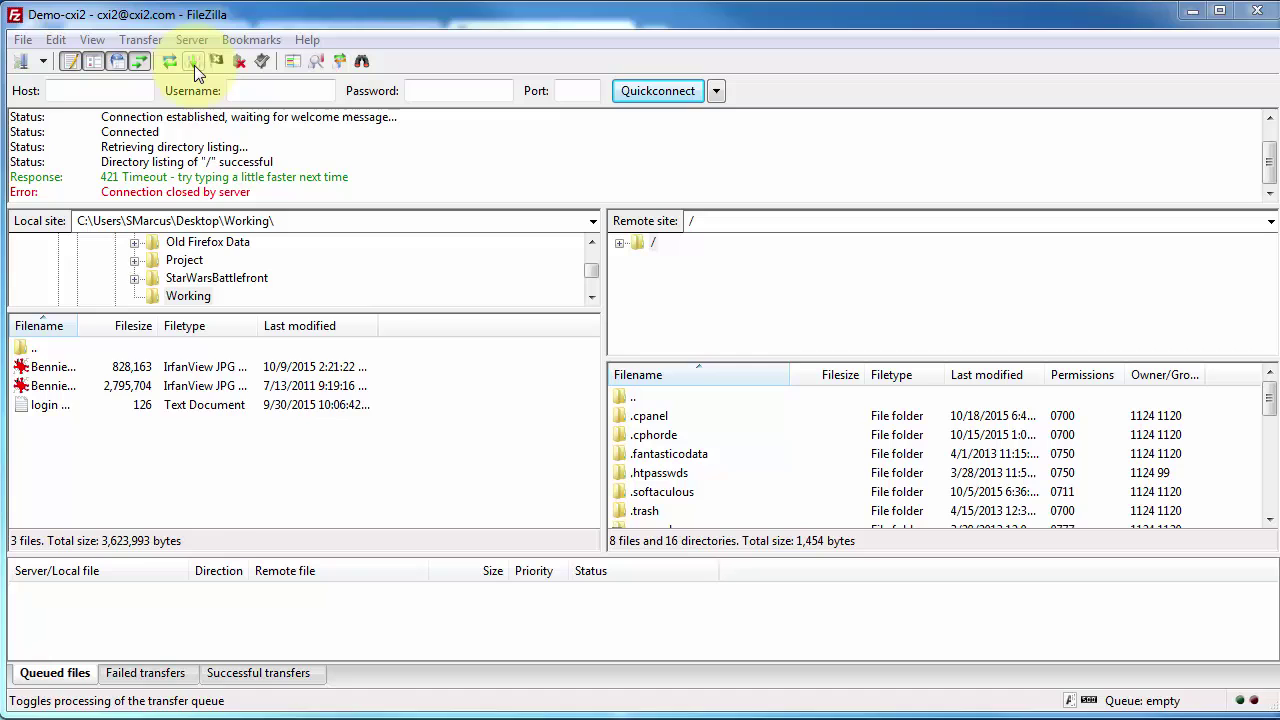
# Step: In FileZilla, refresh the local and remote file lists and open /public_html/wp-content/plugins on the remote site
pyautogui.click(169, 61)
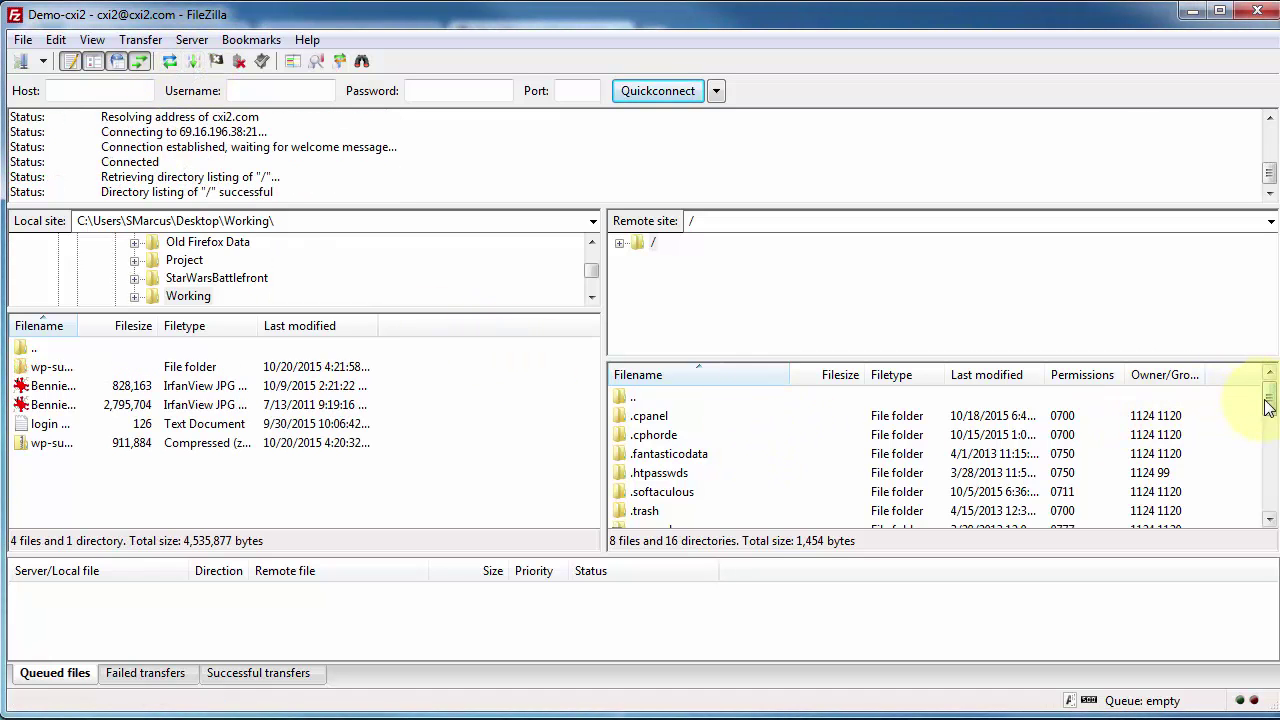
pyautogui.moveTo(1272, 403); pyautogui.dragTo(1270, 458)
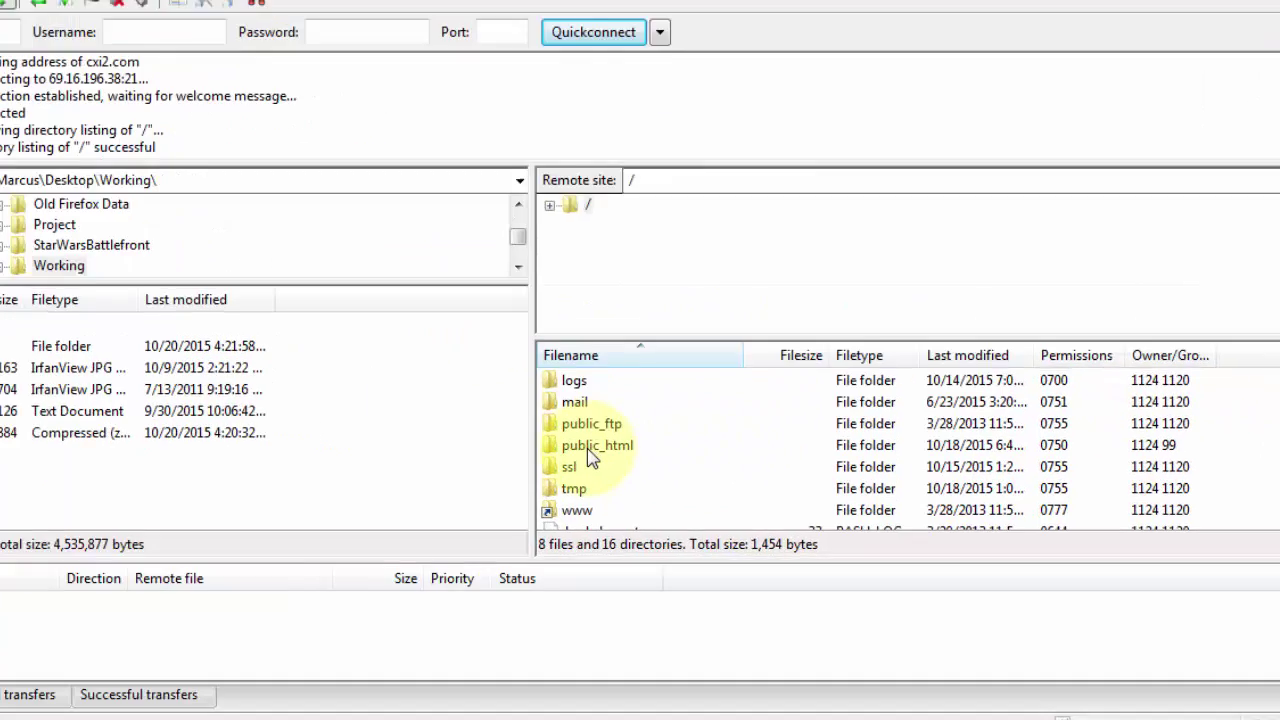
pyautogui.click(644, 455)
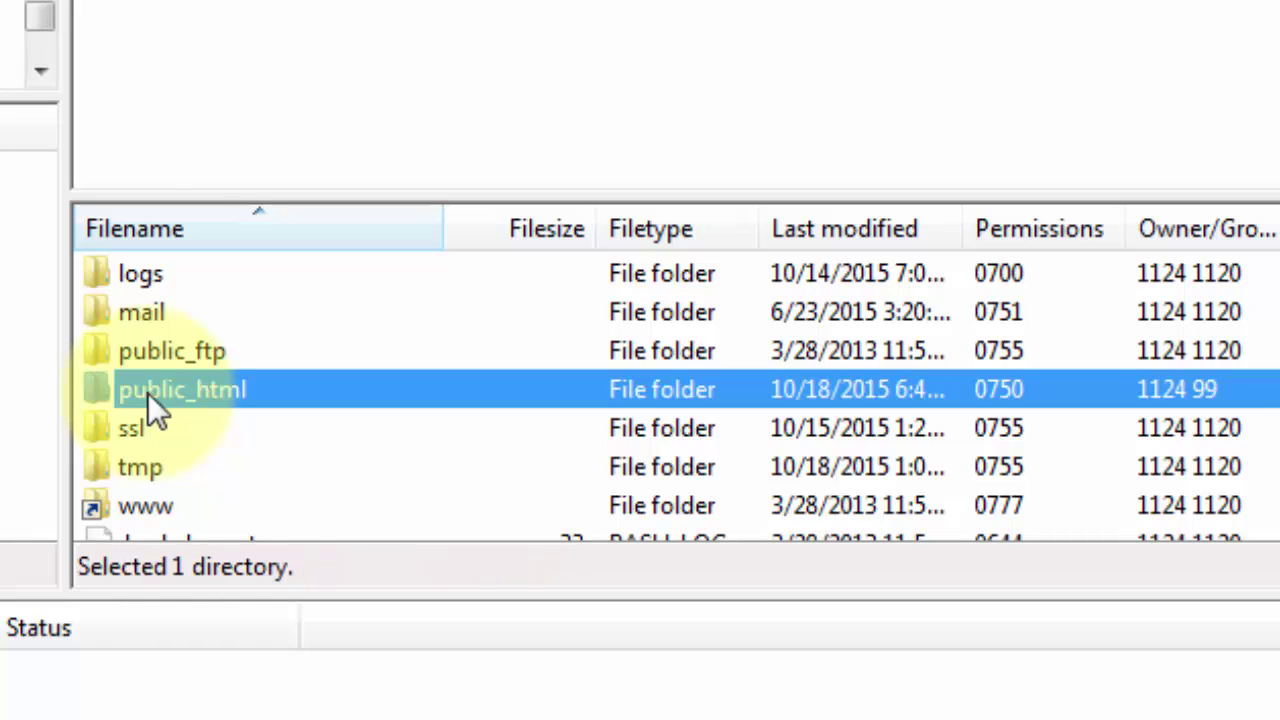
pyautogui.doubleClick(148, 393)
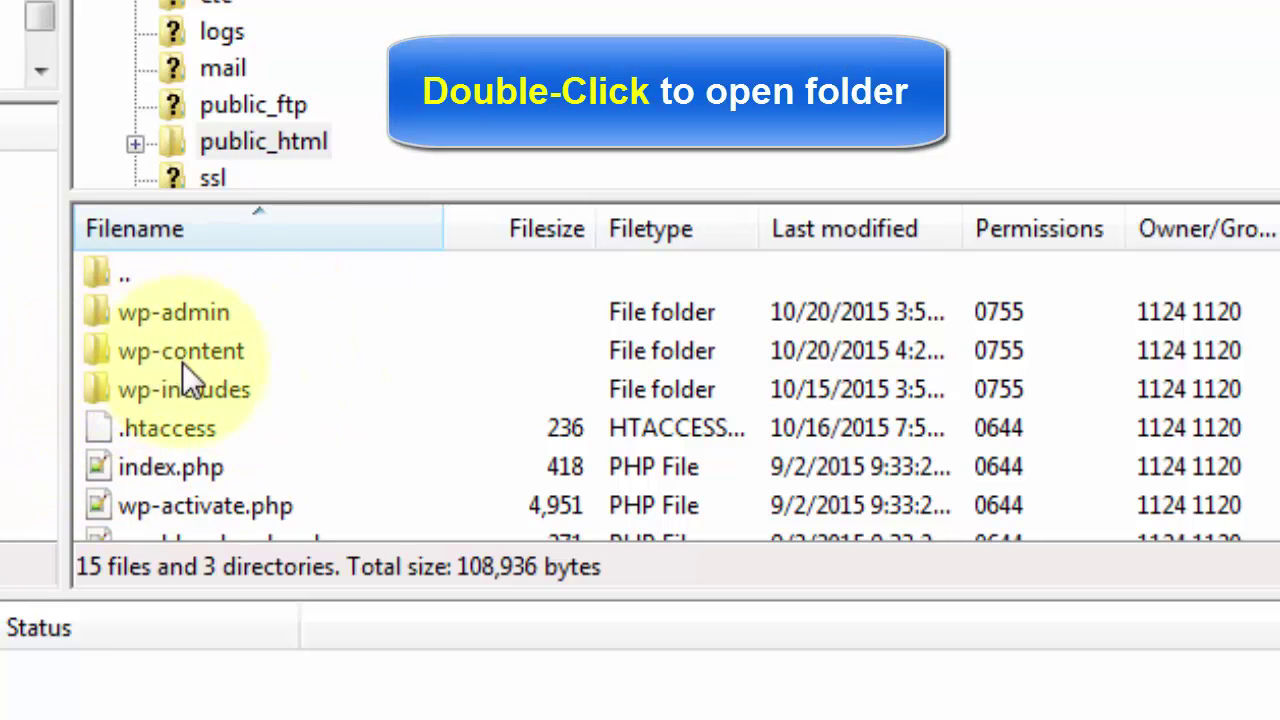
pyautogui.doubleClick(113, 358)
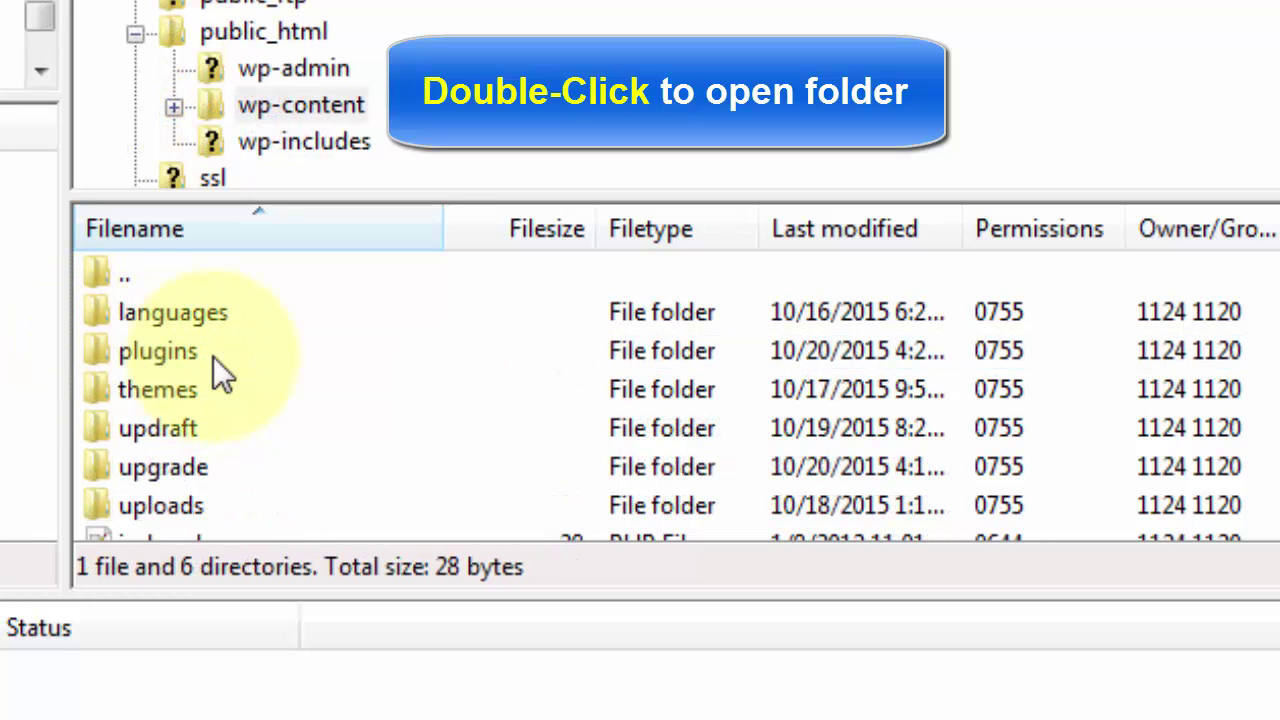
pyautogui.doubleClick(125, 350)
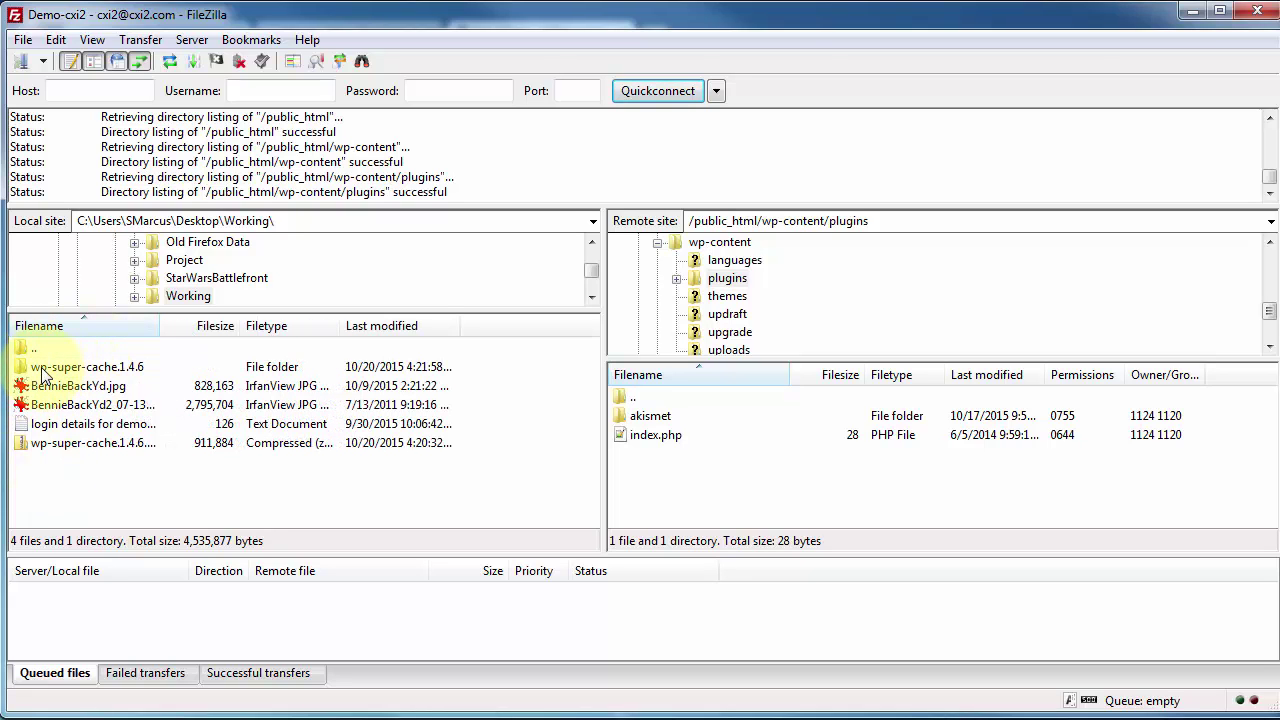
# Step: Upload the inner wp-super-cache folder from the local wp-super-cache.1.4.6 folder to the remote plugins folder
pyautogui.doubleClick(42, 372)
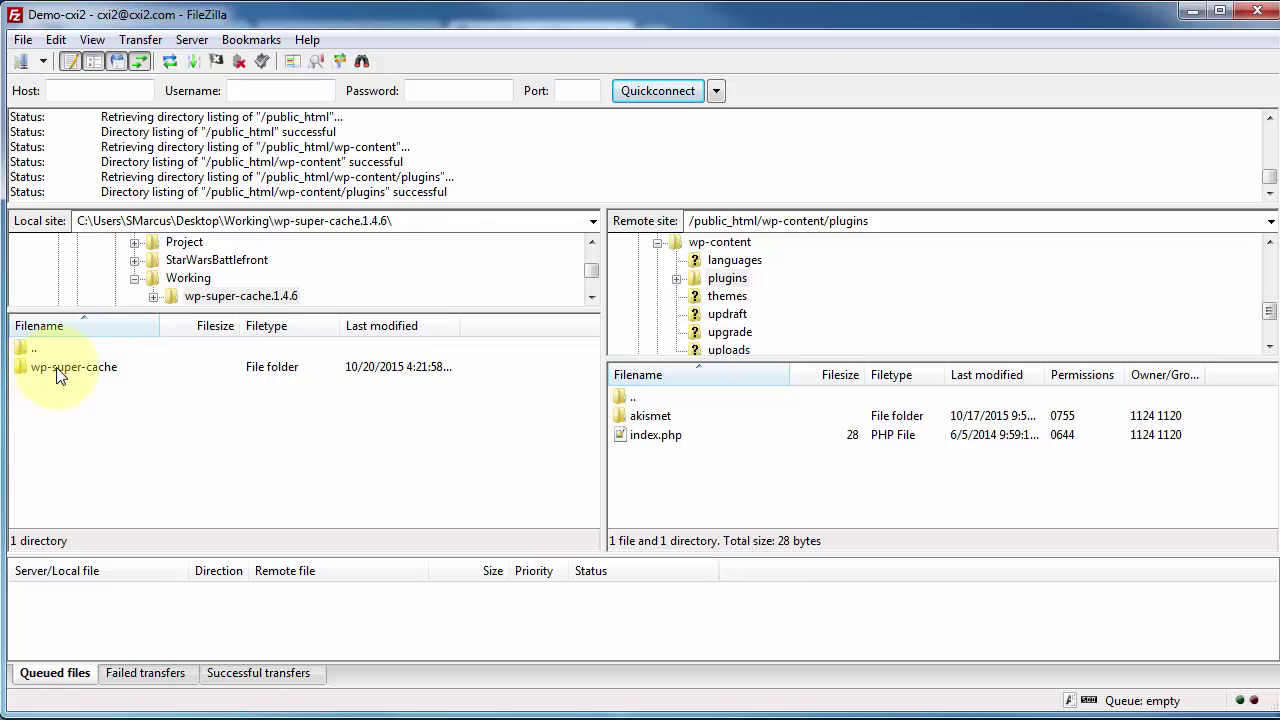
pyautogui.doubleClick(51, 367)
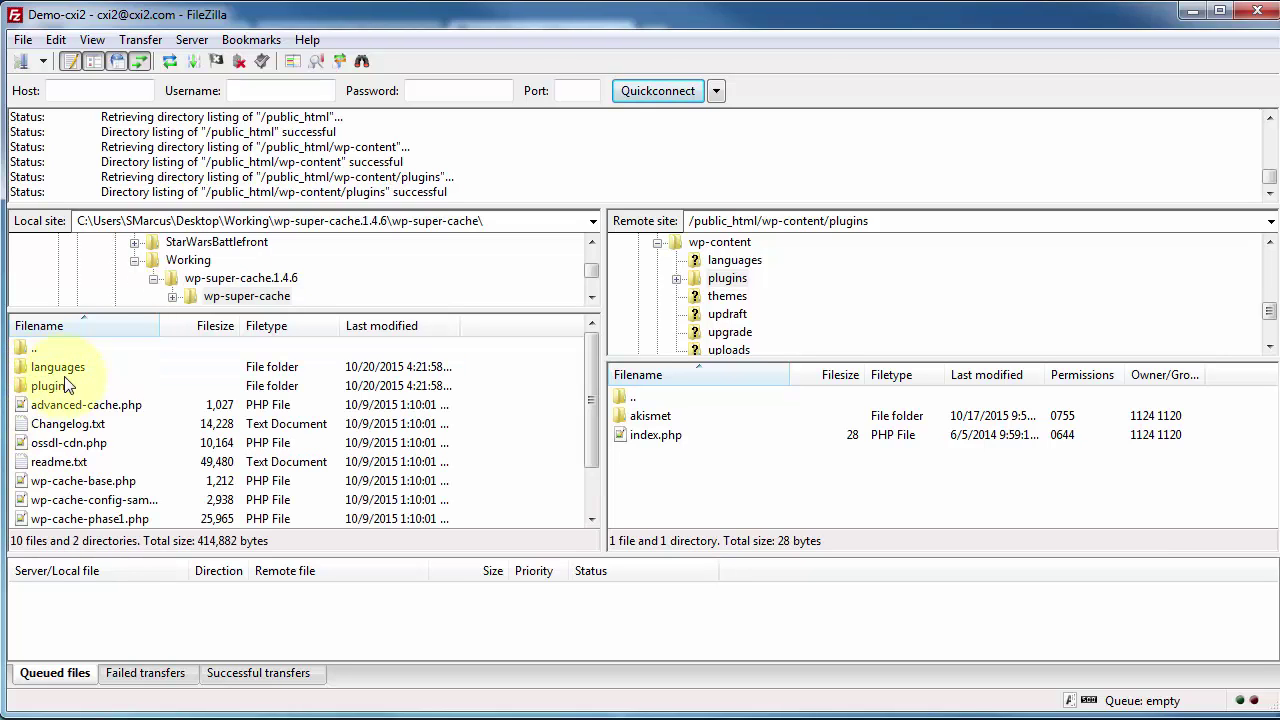
pyautogui.click(194, 288)
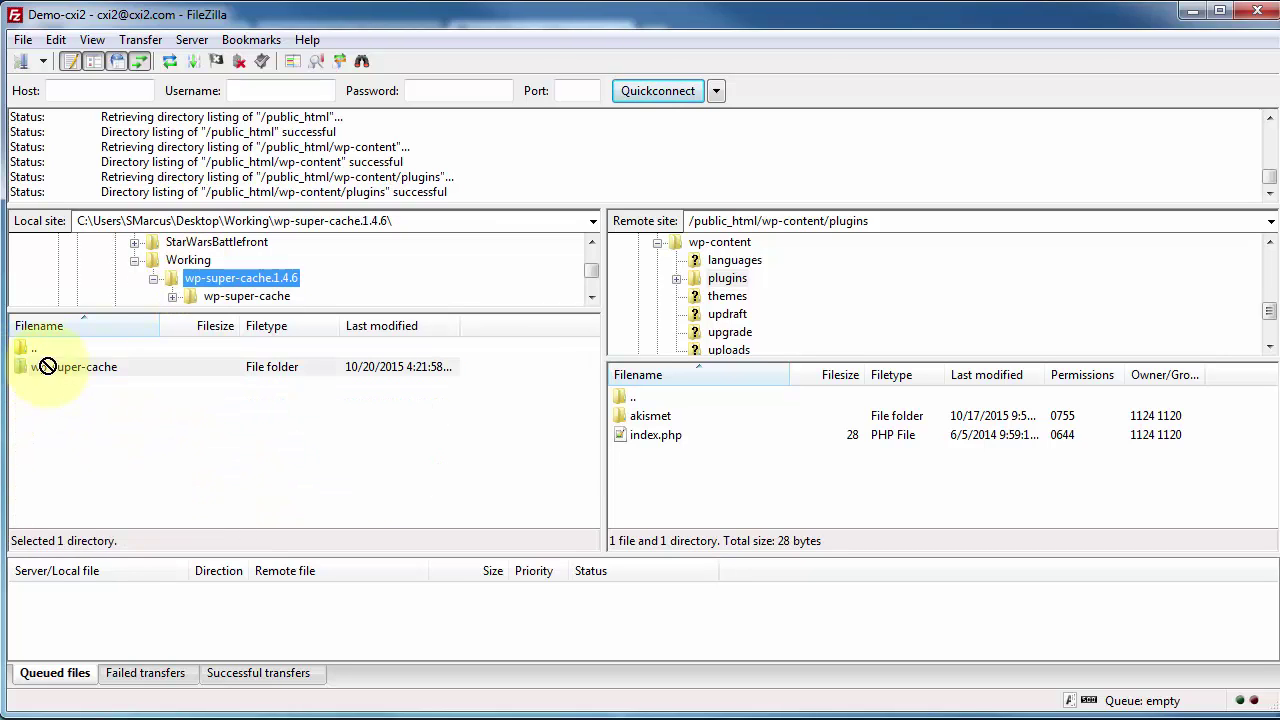
pyautogui.moveTo(40, 366); pyautogui.dragTo(726, 478)
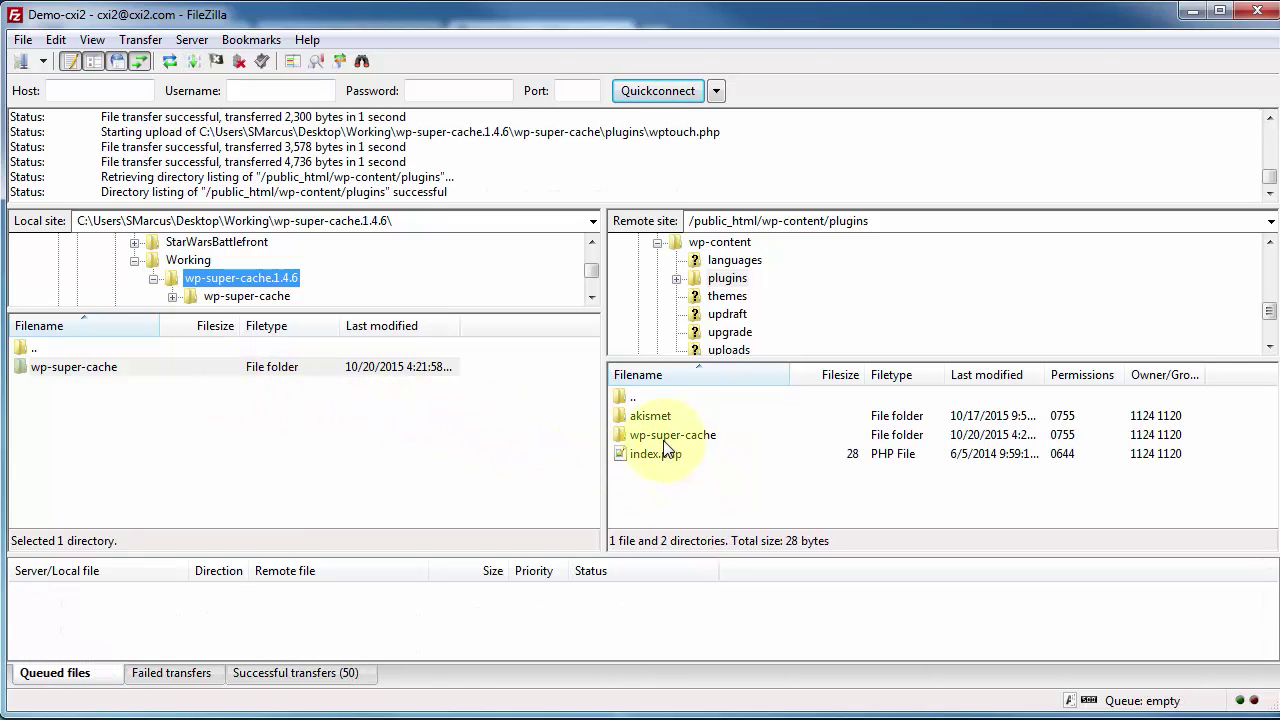
# Step: Switch to the browser, reload the site's plugins list to activate WP Super Cache, and return to its WordPress.org page
pyautogui.click(1190, 14)
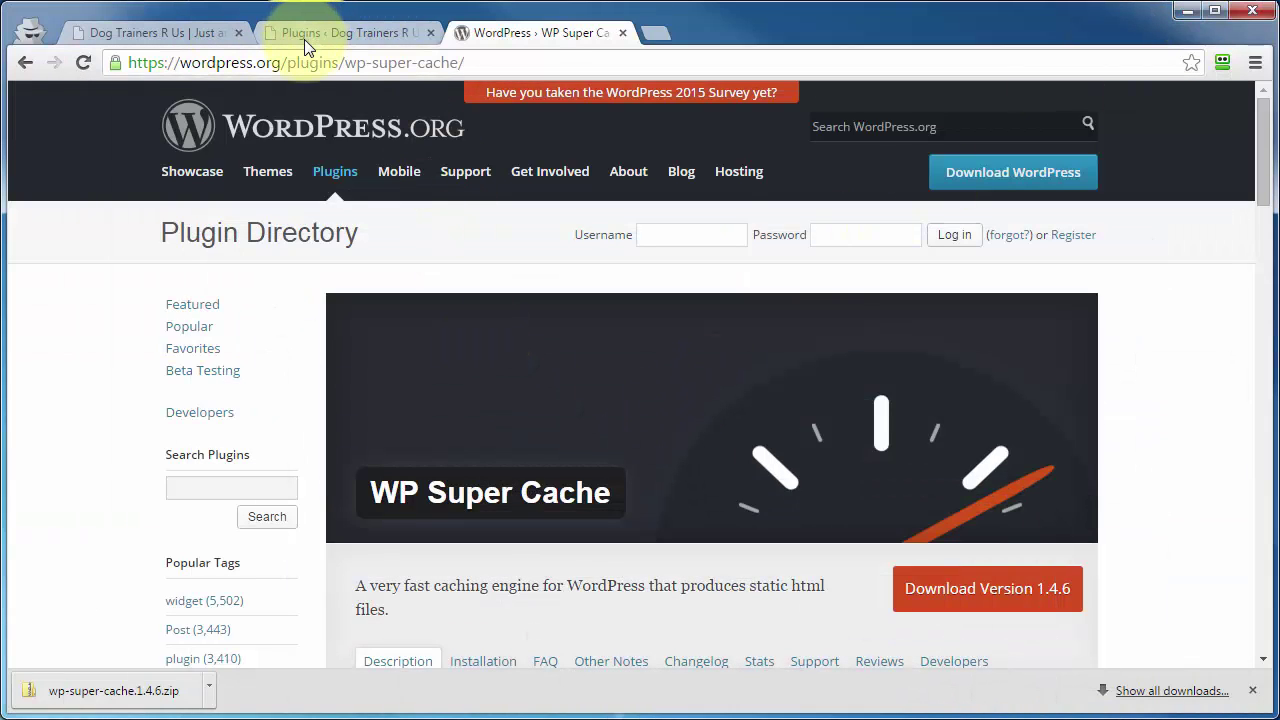
pyautogui.click(305, 34)
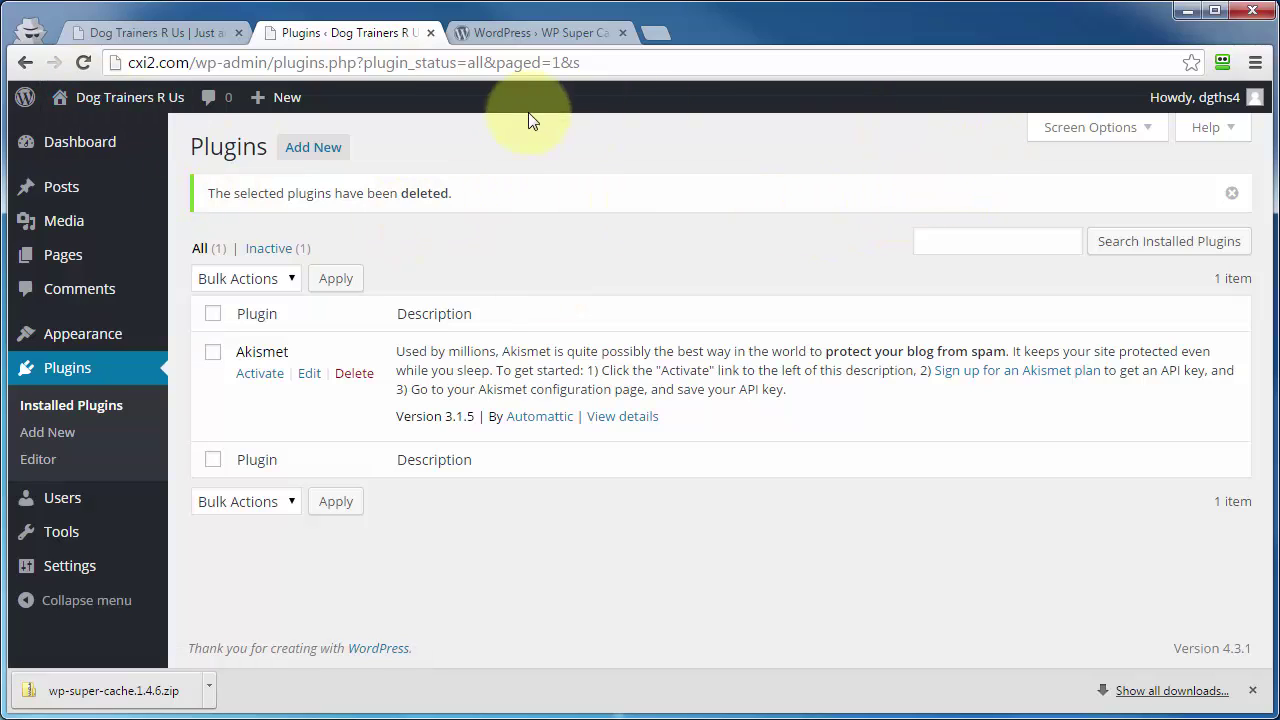
pyautogui.press('F5')
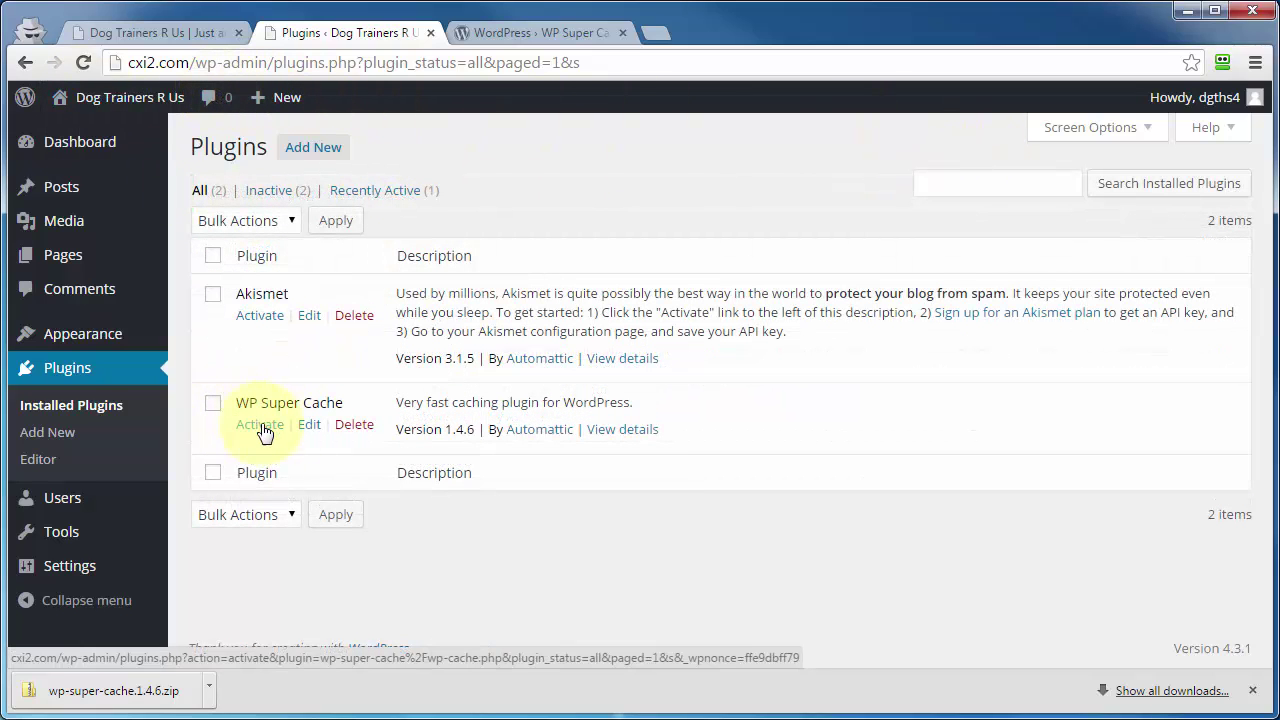
pyautogui.click(262, 425)
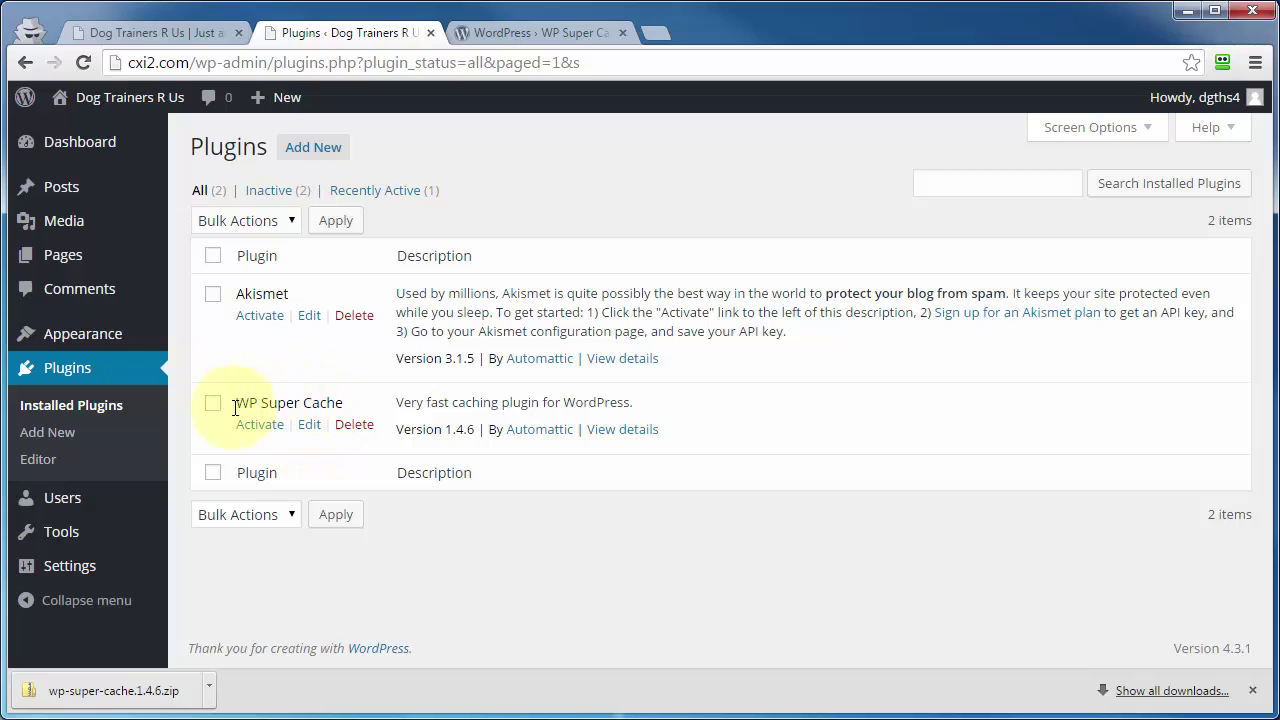
pyautogui.click(258, 426)
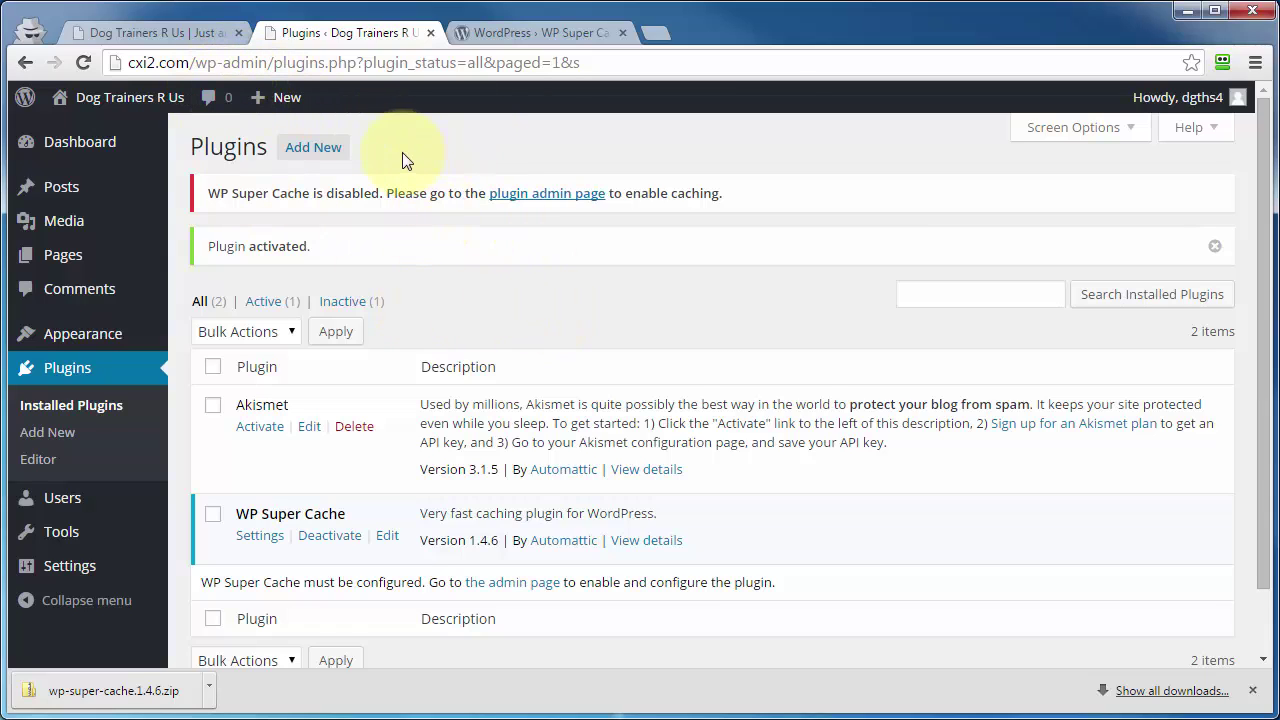
pyautogui.click(530, 31)
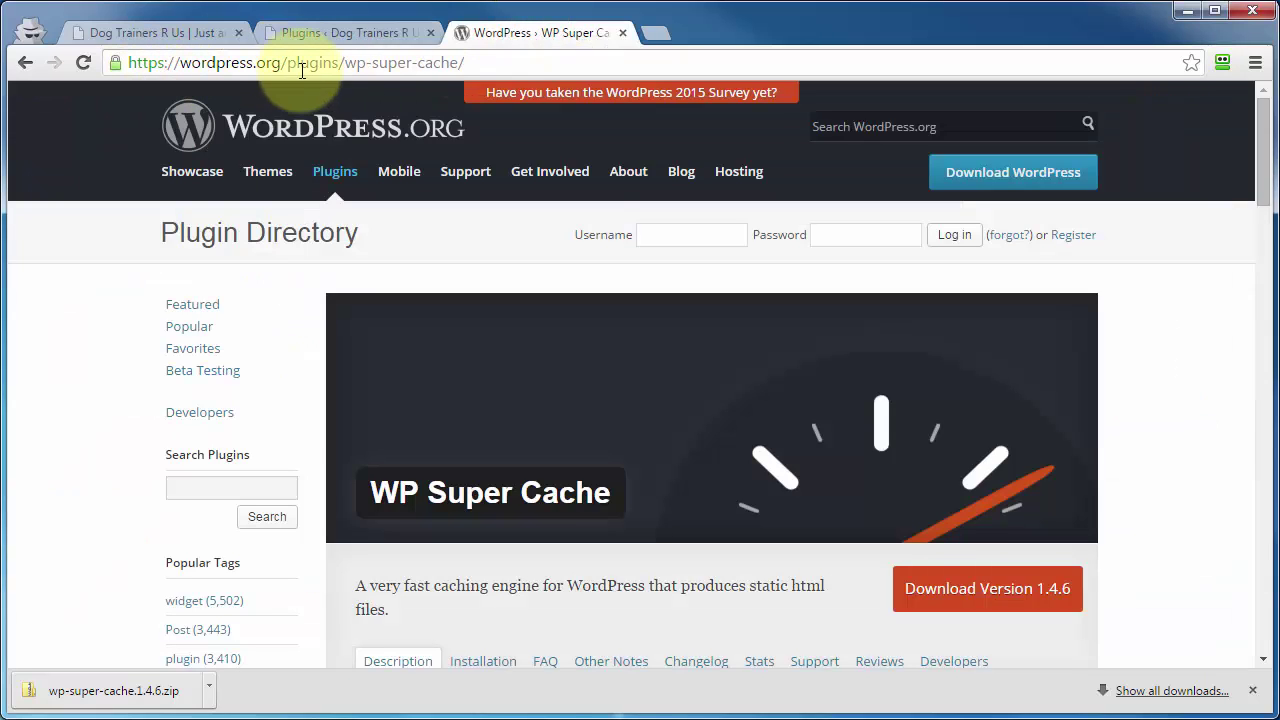